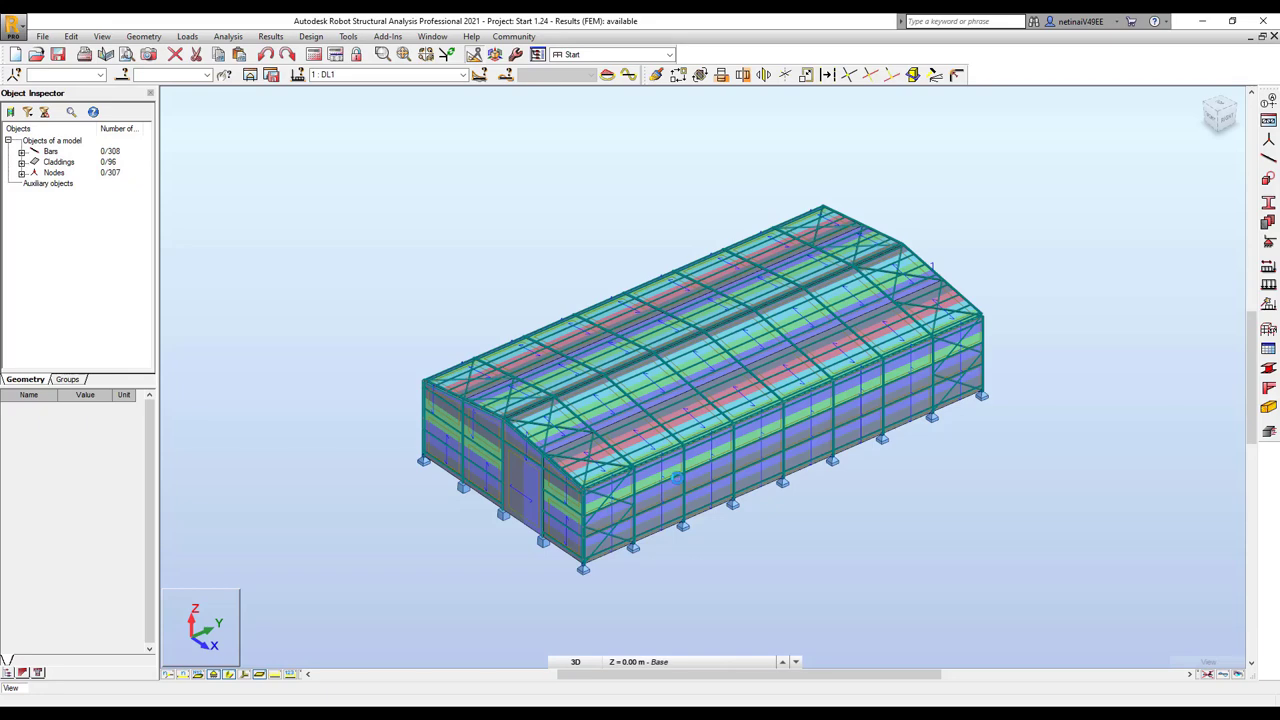
# Step: Zoom in on the warehouse model and browse the Loads menu without running a command
pyautogui.scroll(2, 786, 530)
pyautogui.moveTo(786, 531); pyautogui.dragTo(766, 534, button='middle')
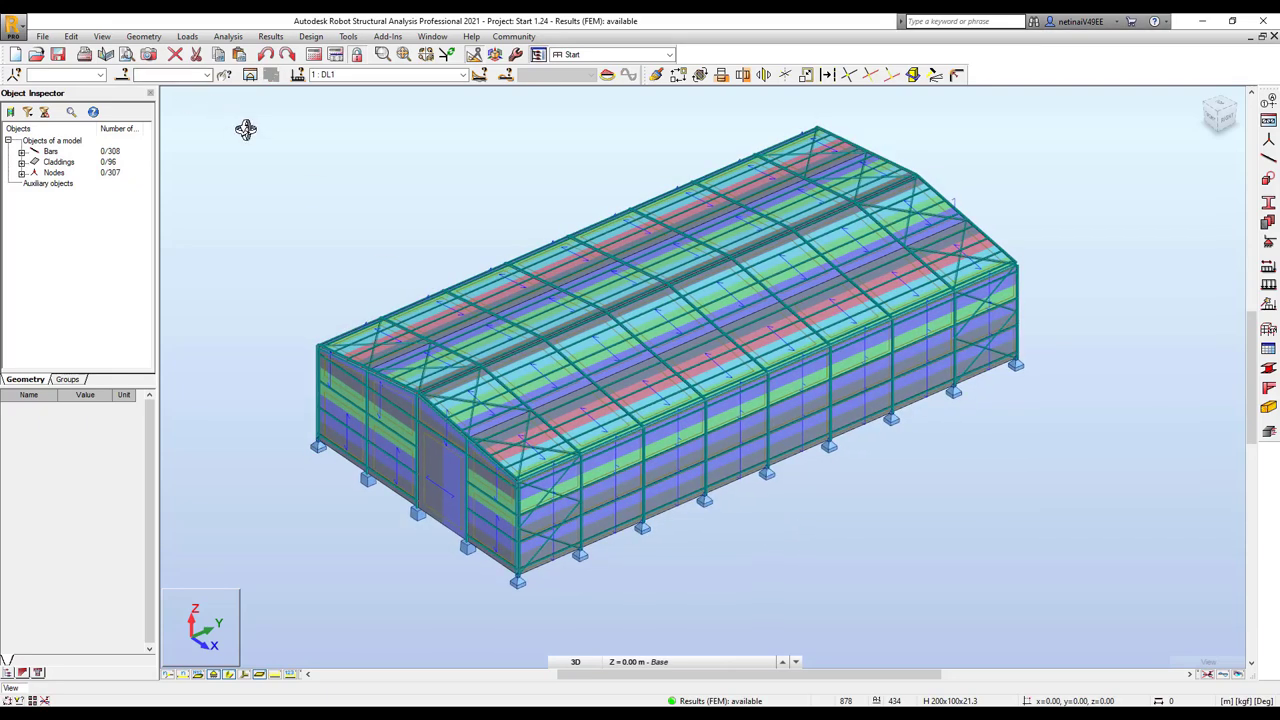
pyautogui.click(187, 36)
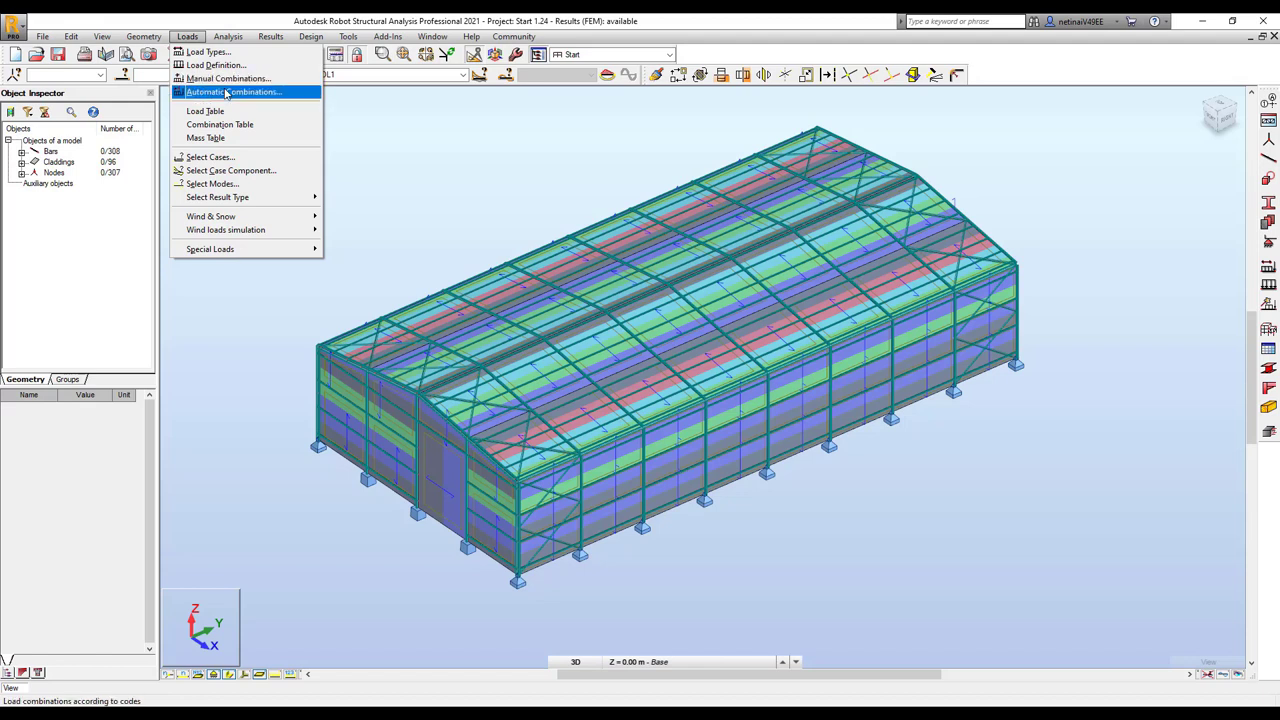
pyautogui.click(424, 148)
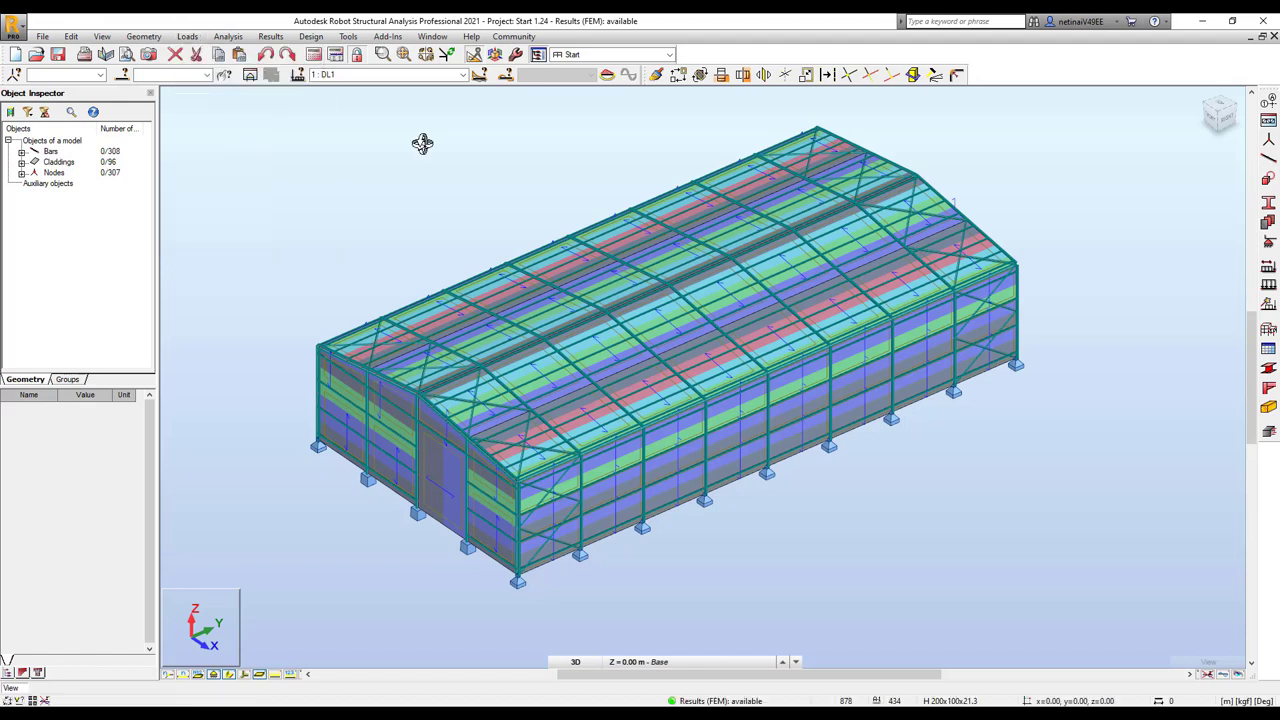
pyautogui.click(313, 39)
pyautogui.moveTo(347, 37)
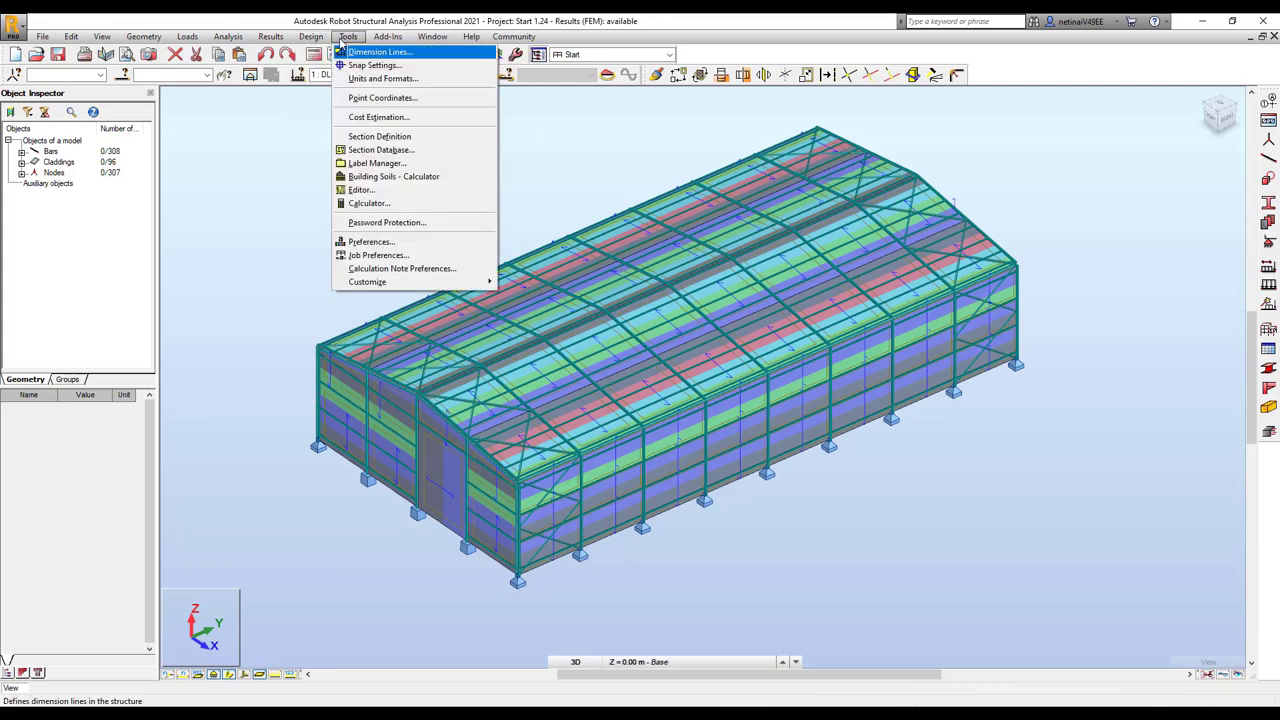
# Step: In Job Preferences, confirm ANSI/AISC 360-16 as the steel design code
pyautogui.click(380, 255)
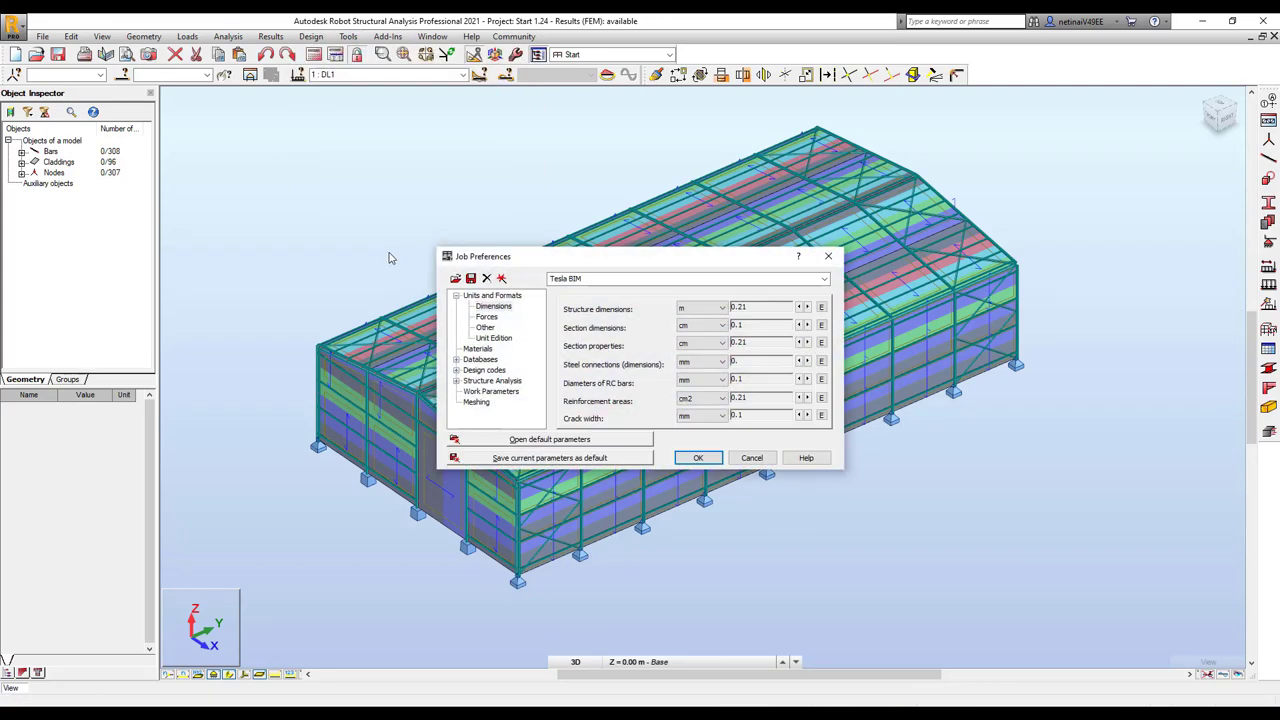
pyautogui.click(484, 371)
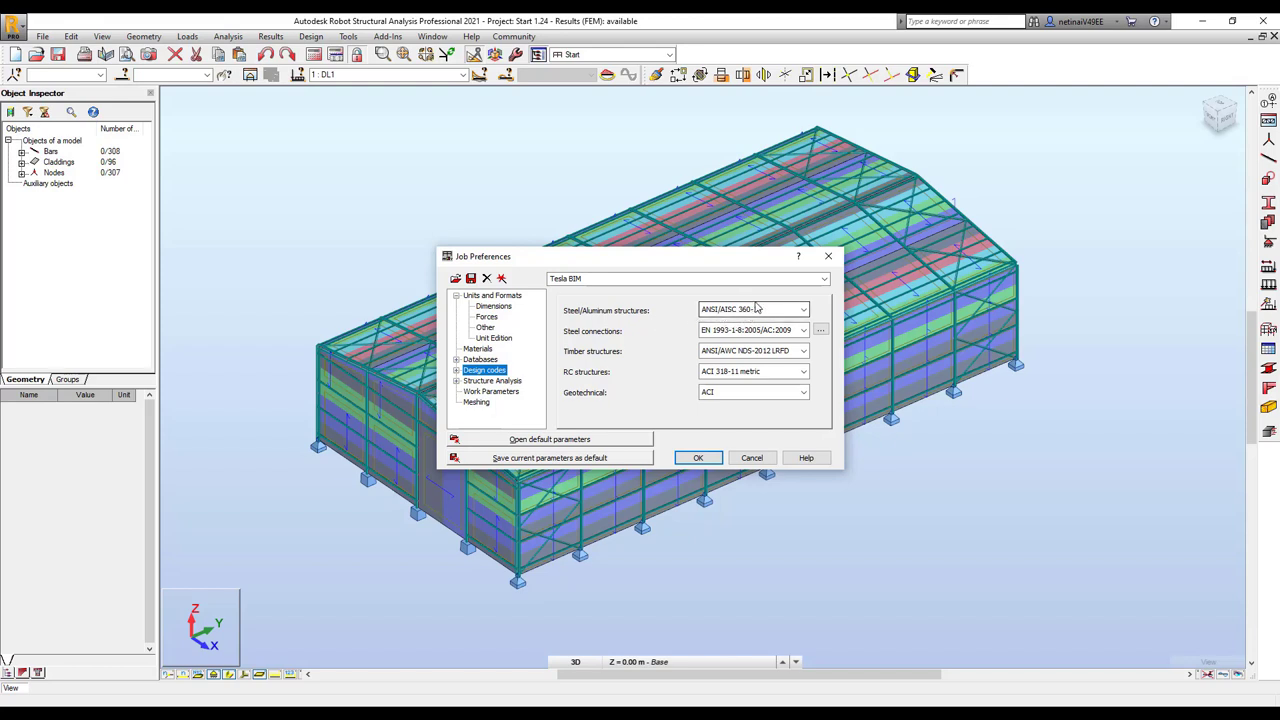
pyautogui.click(801, 312)
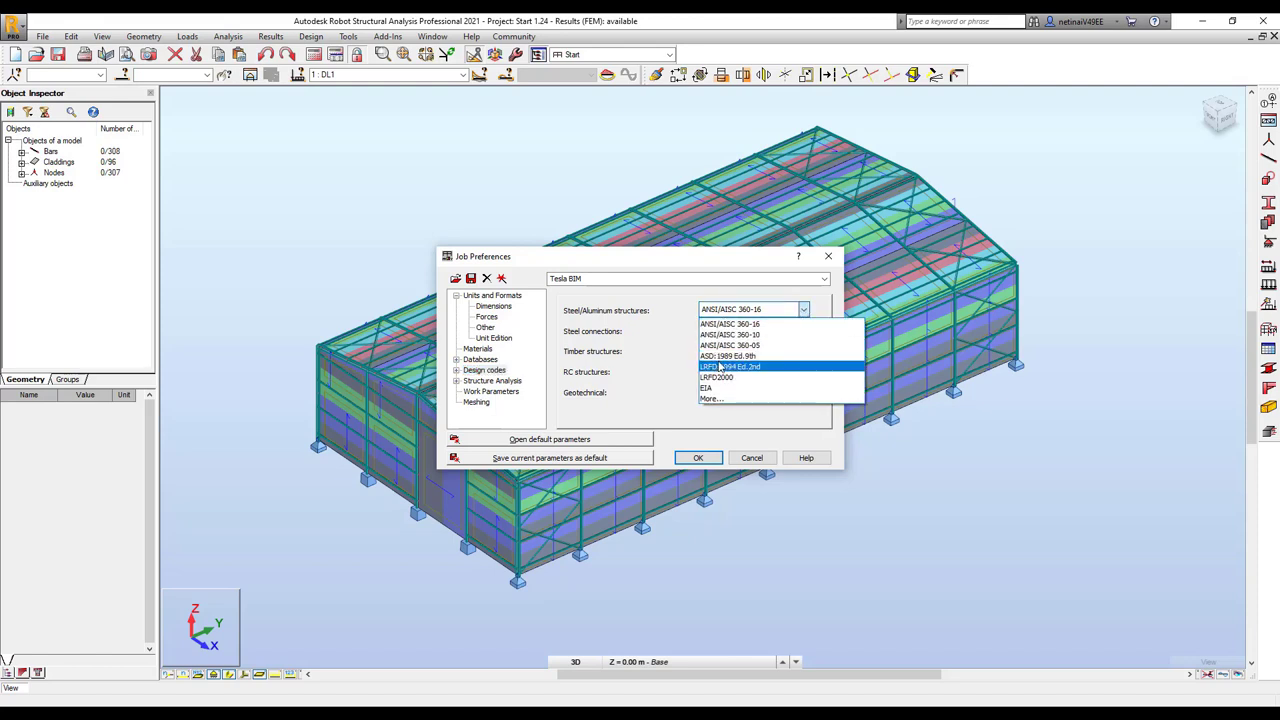
pyautogui.click(724, 286)
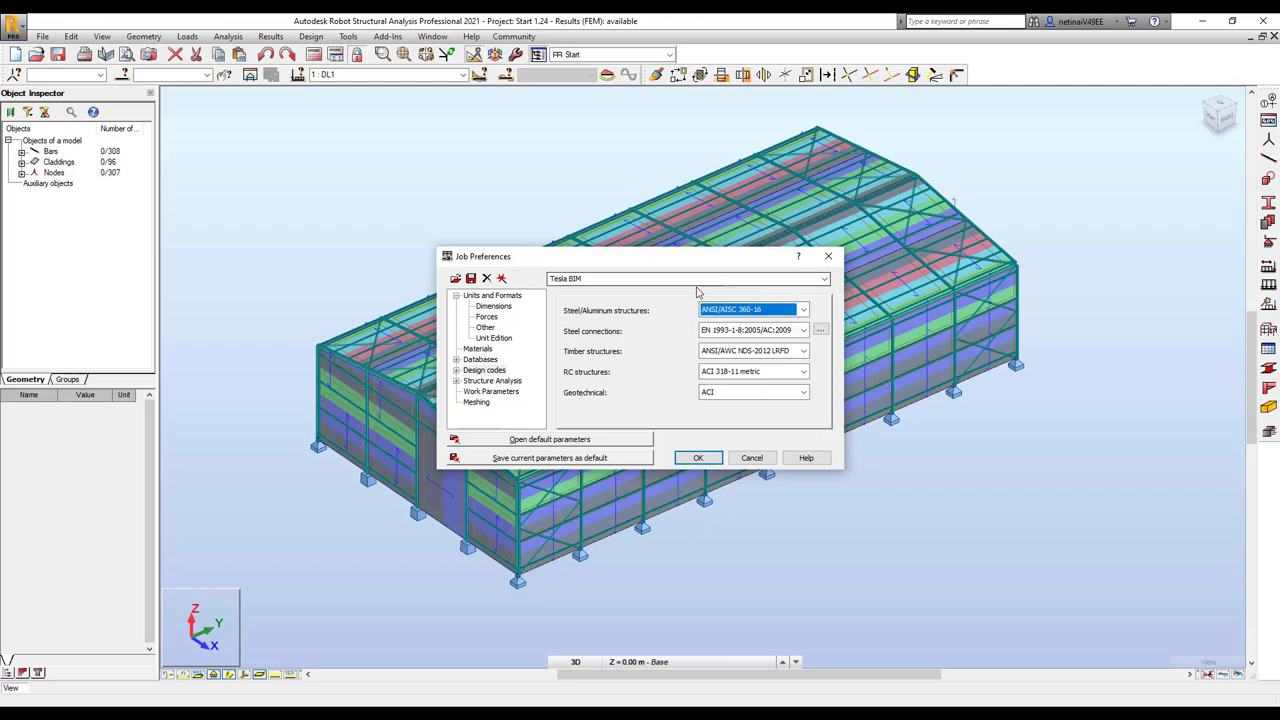
# Step: Keep LRFD ASCE 7-10 as the code combinations standard and apply the preferences
pyautogui.click(457, 372)
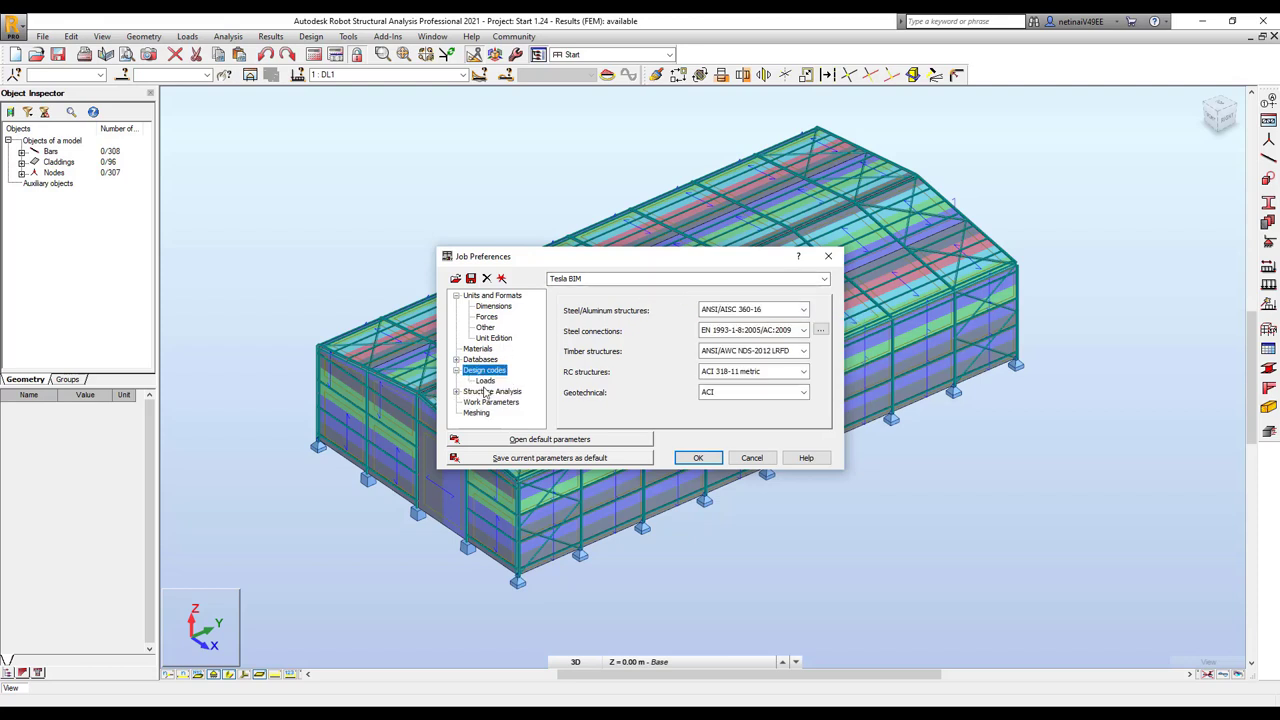
pyautogui.click(485, 382)
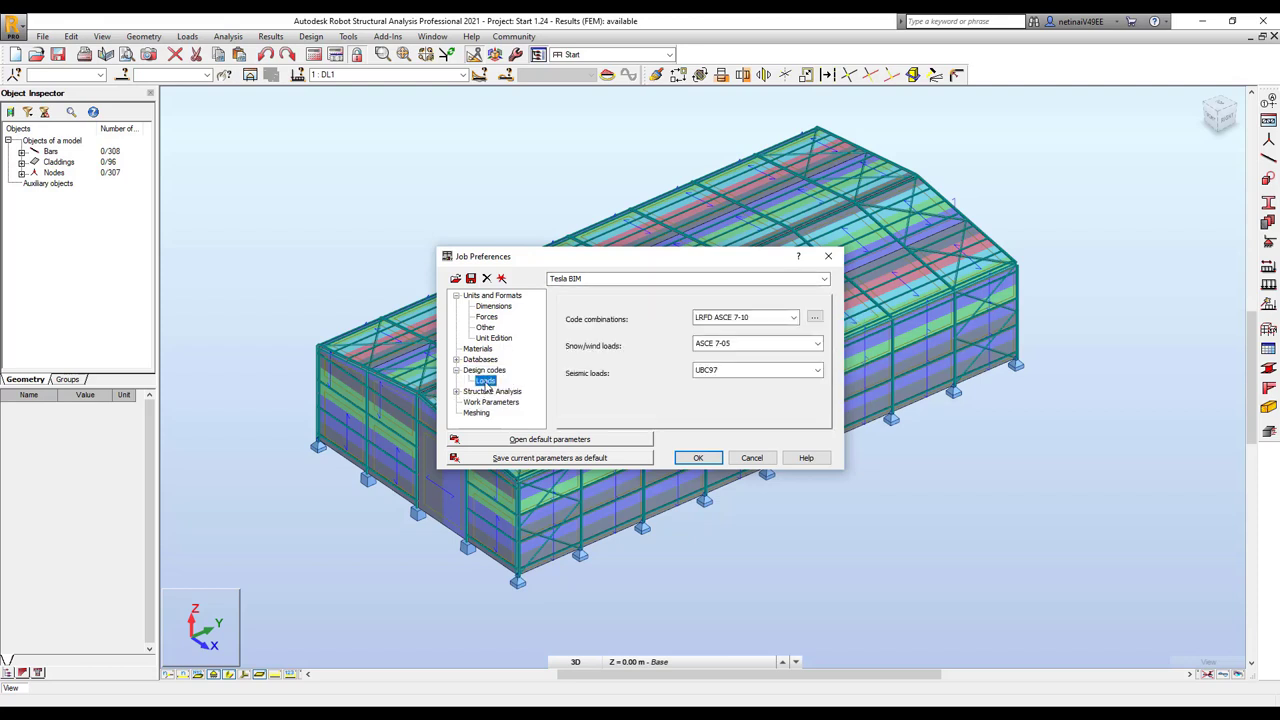
pyautogui.click(791, 320)
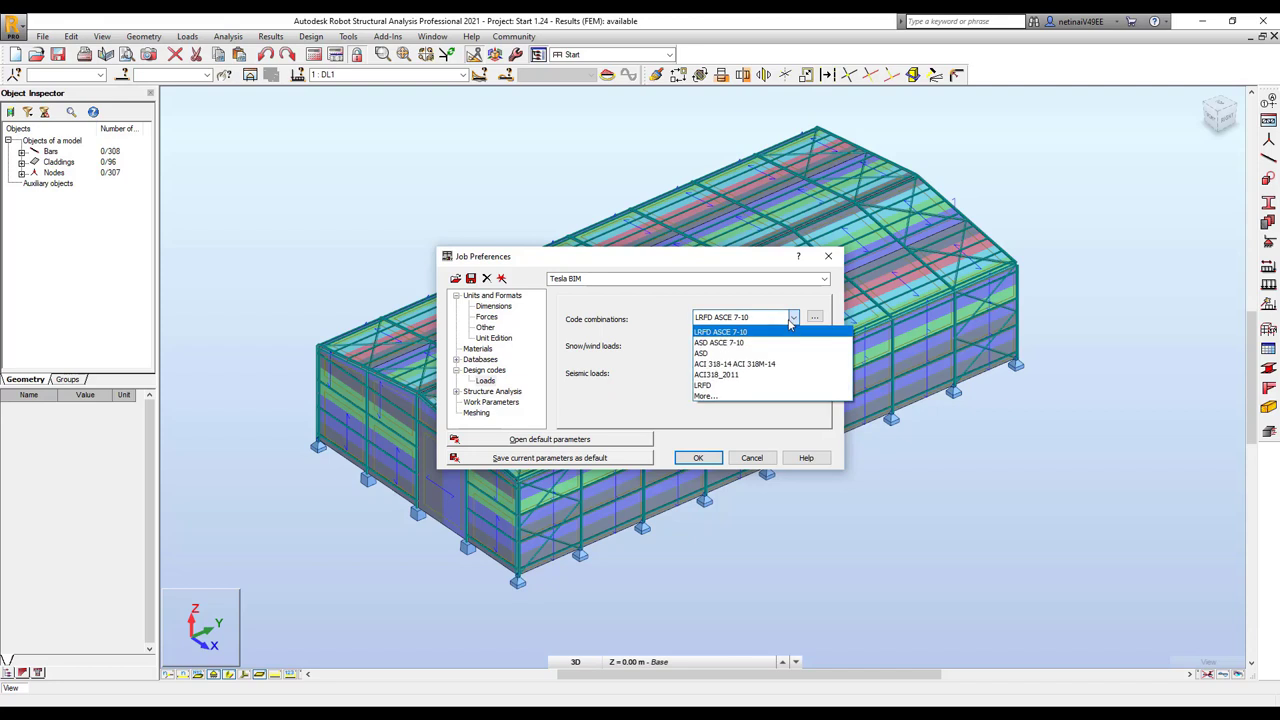
pyautogui.click(722, 331)
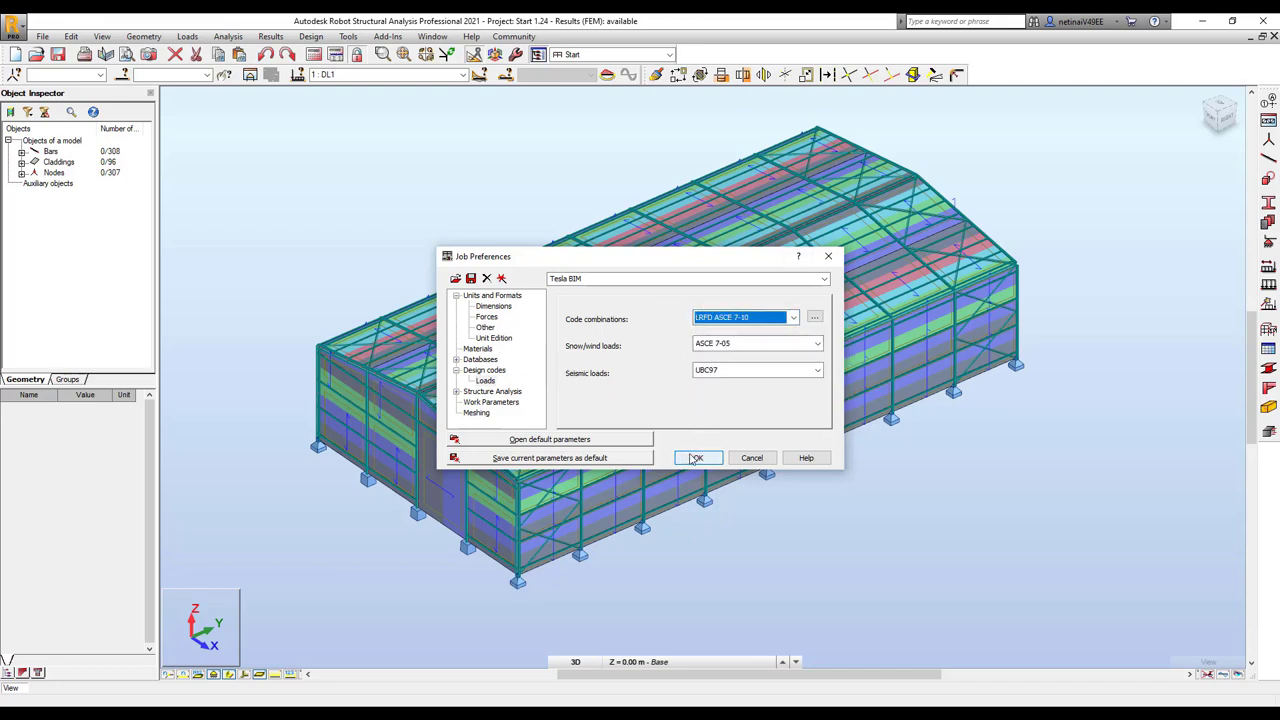
pyautogui.click(695, 458)
pyautogui.click(184, 37)
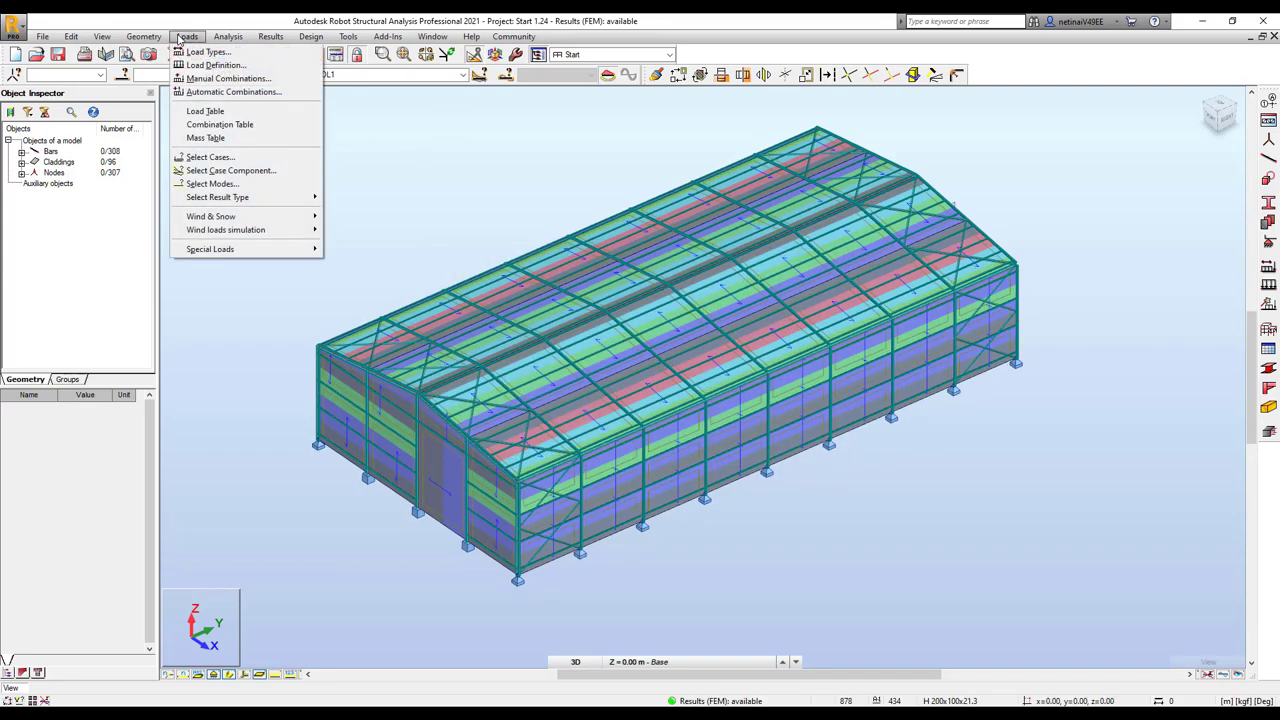
# Step: Choose LRFD ASCE 7-10 full automatic combinations and accept redefining them under the new regulations
pyautogui.click(225, 91)
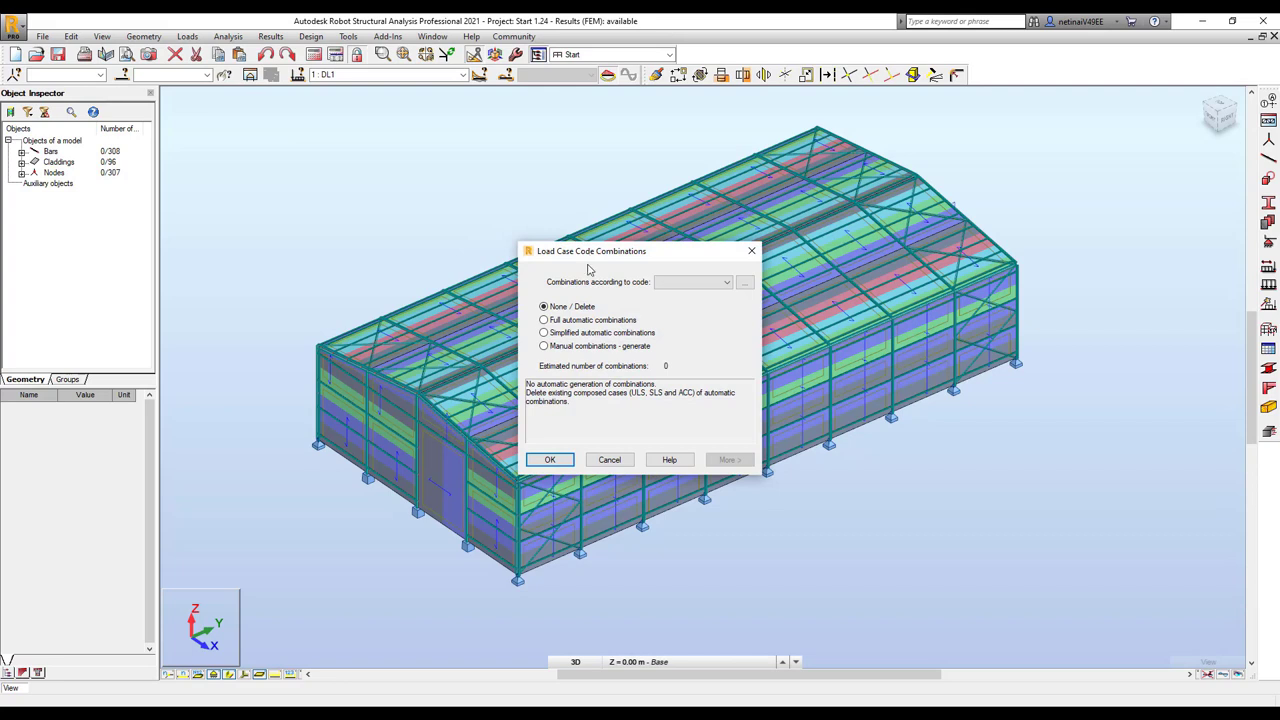
pyautogui.click(705, 284)
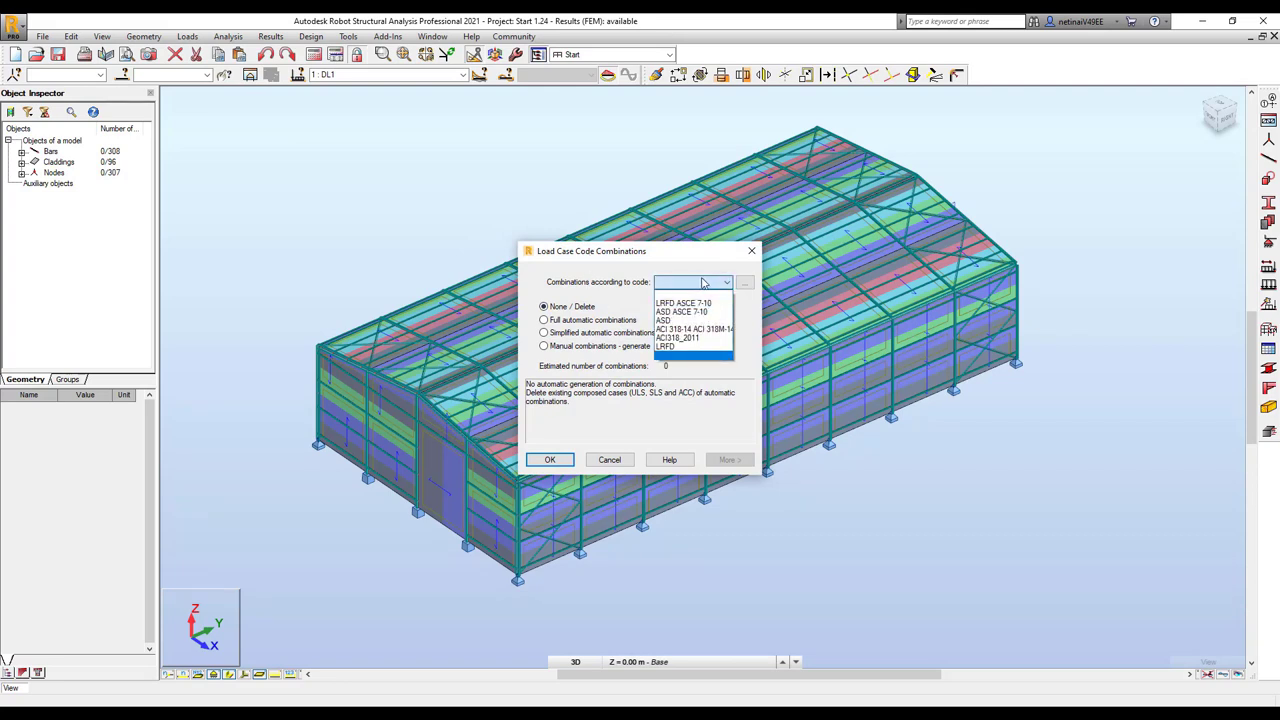
pyautogui.click(697, 302)
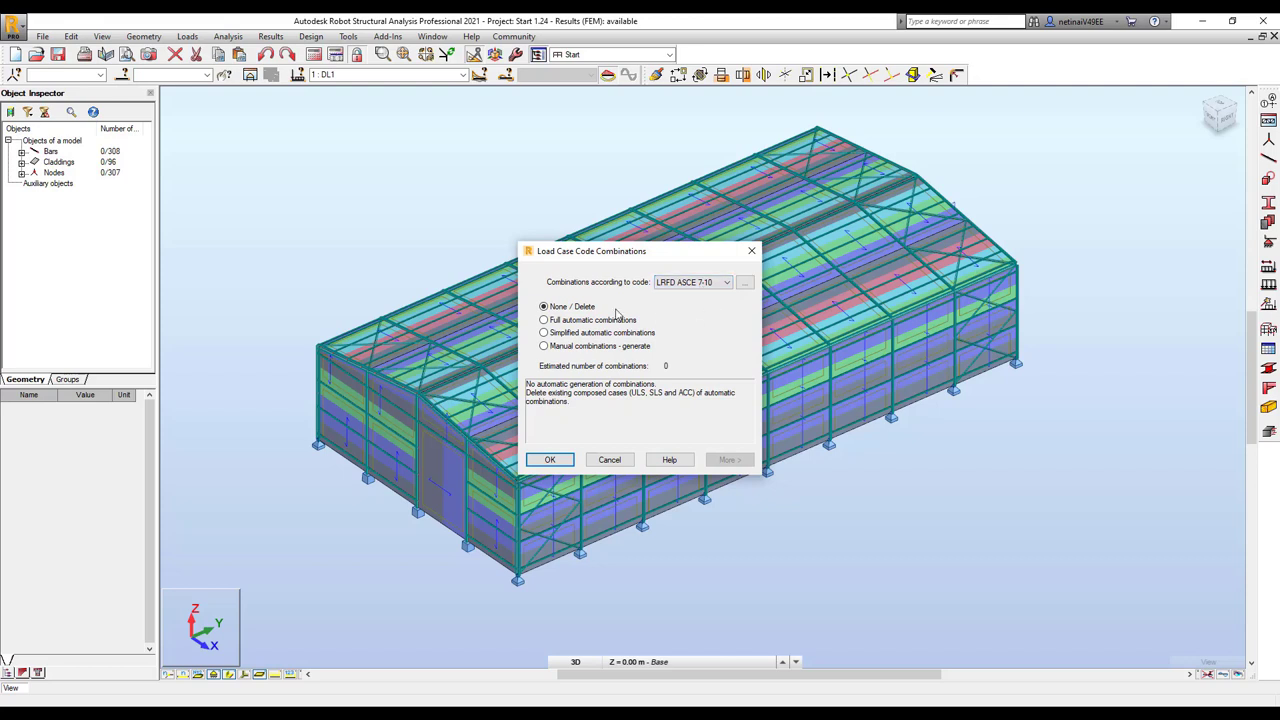
pyautogui.click(544, 320)
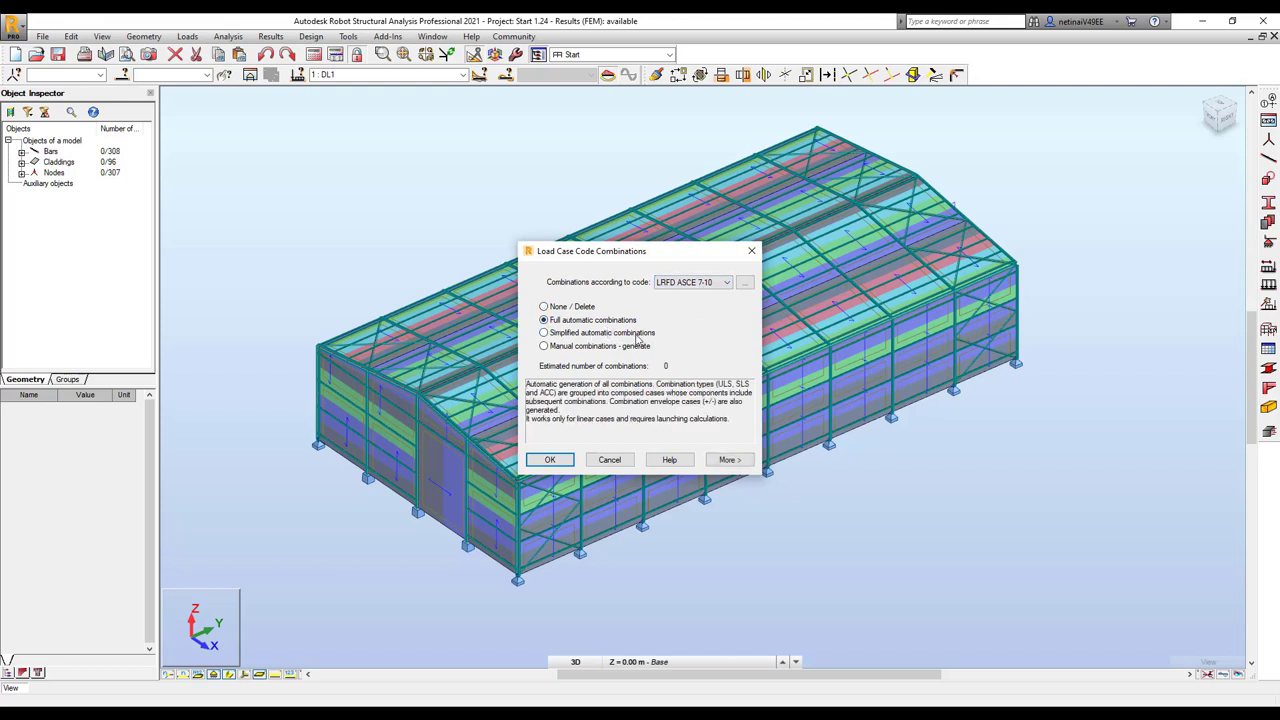
pyautogui.click(729, 461)
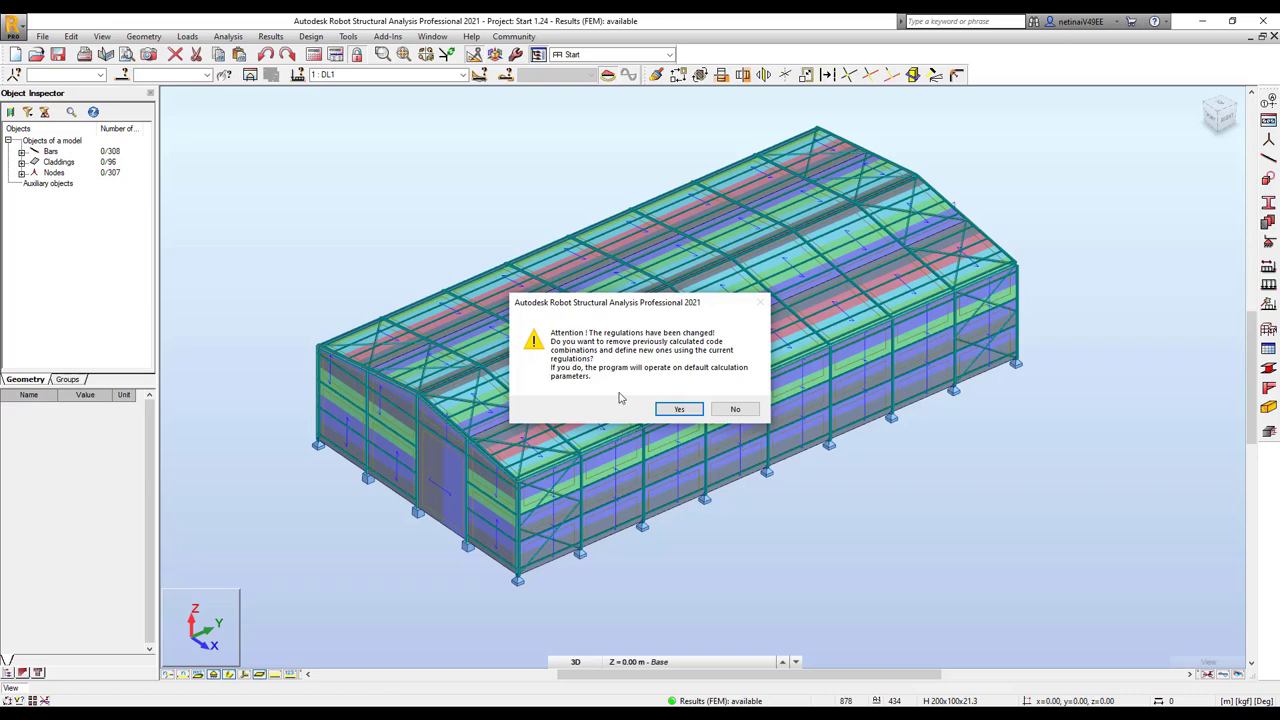
pyautogui.click(686, 409)
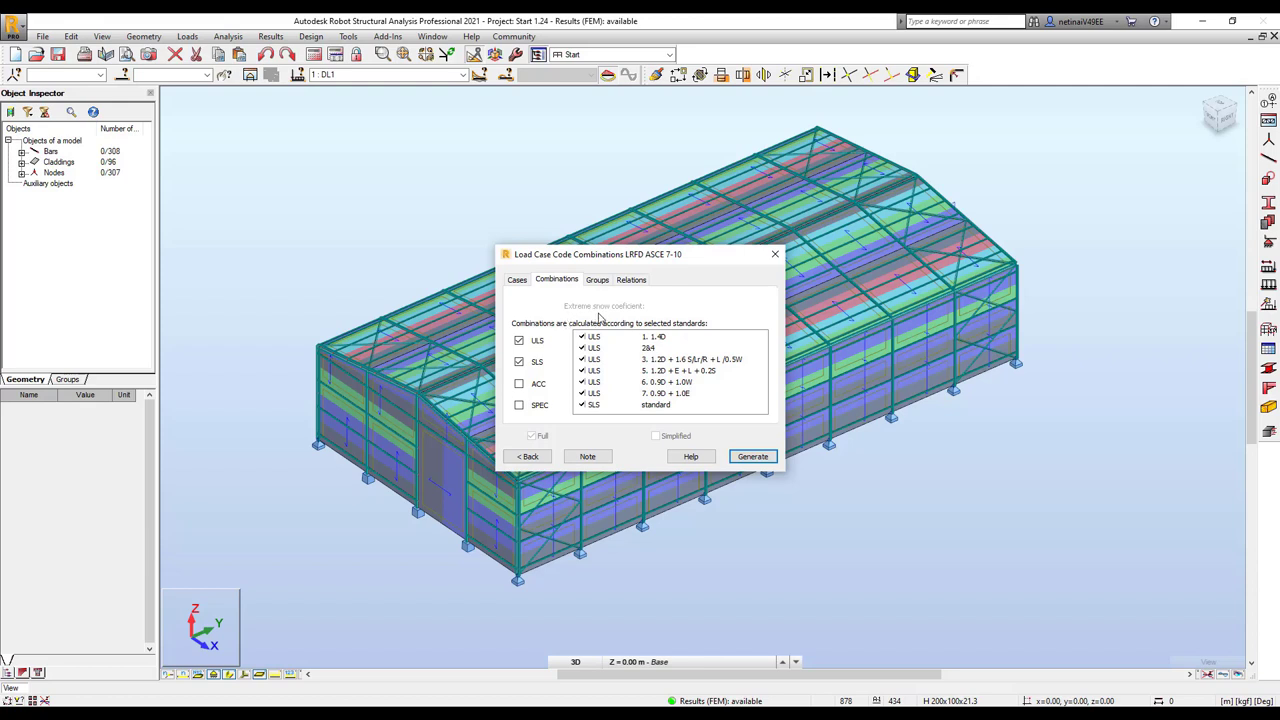
# Step: Review the load cases and the ULS/SLS combination lists before turning to case groups
pyautogui.click(516, 281)
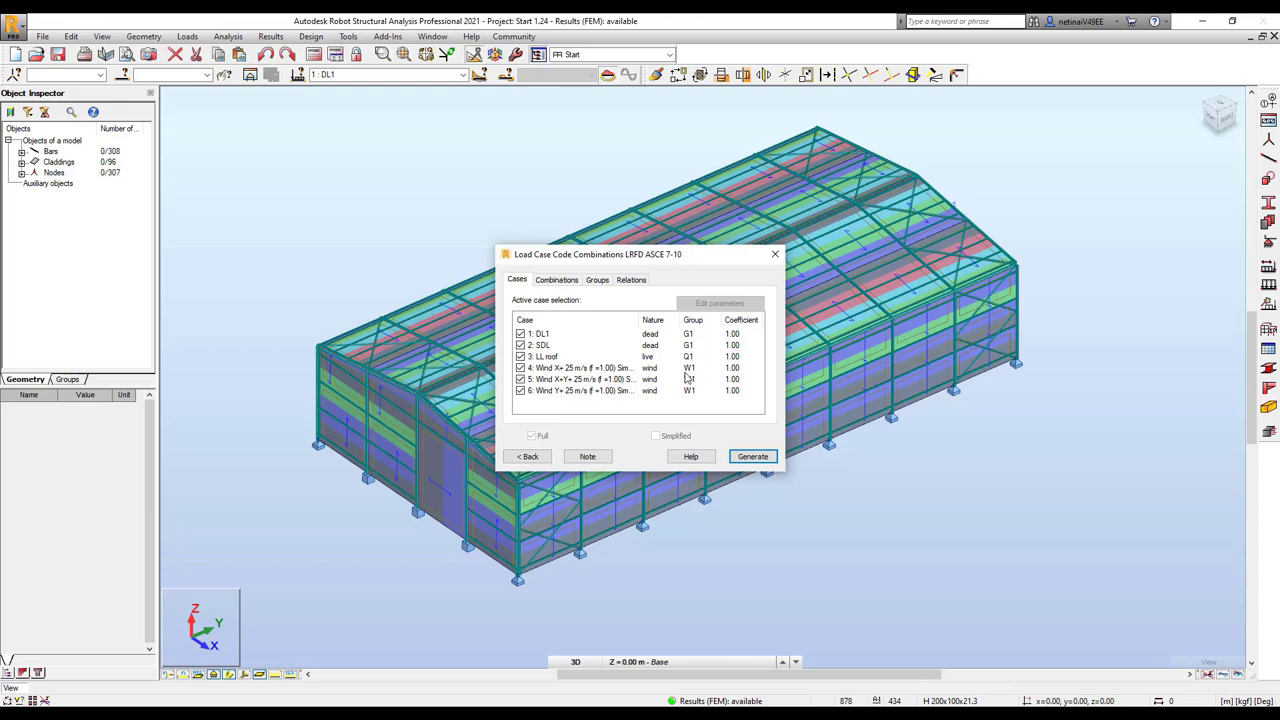
pyautogui.click(557, 281)
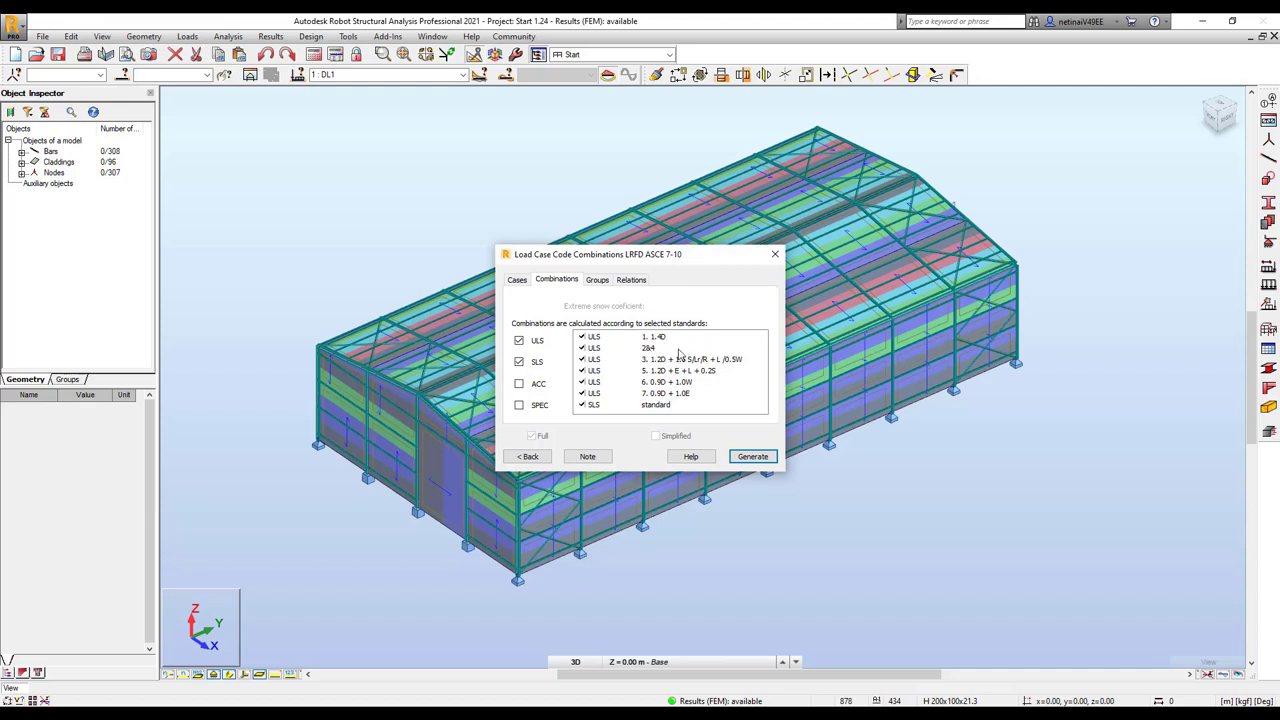
pyautogui.click(598, 281)
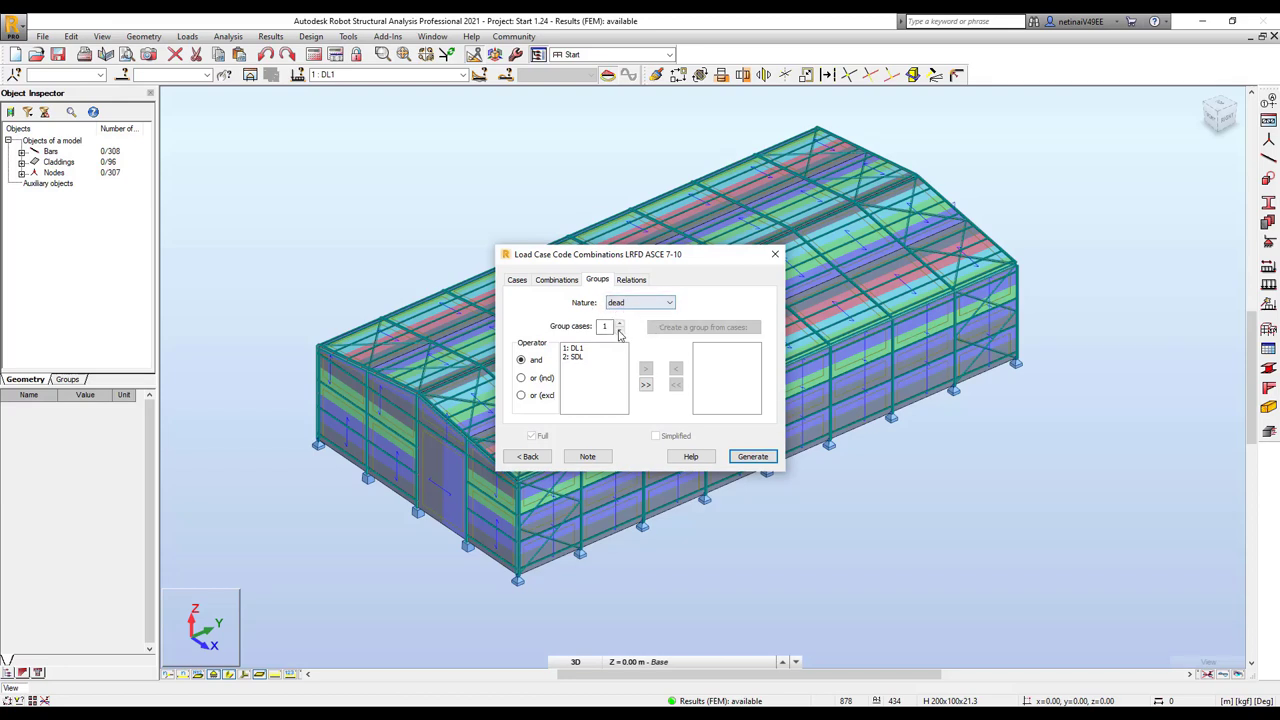
# Step: Inspect the dead-load group by selecting the DL1 and SDL cases
pyautogui.click(619, 334)
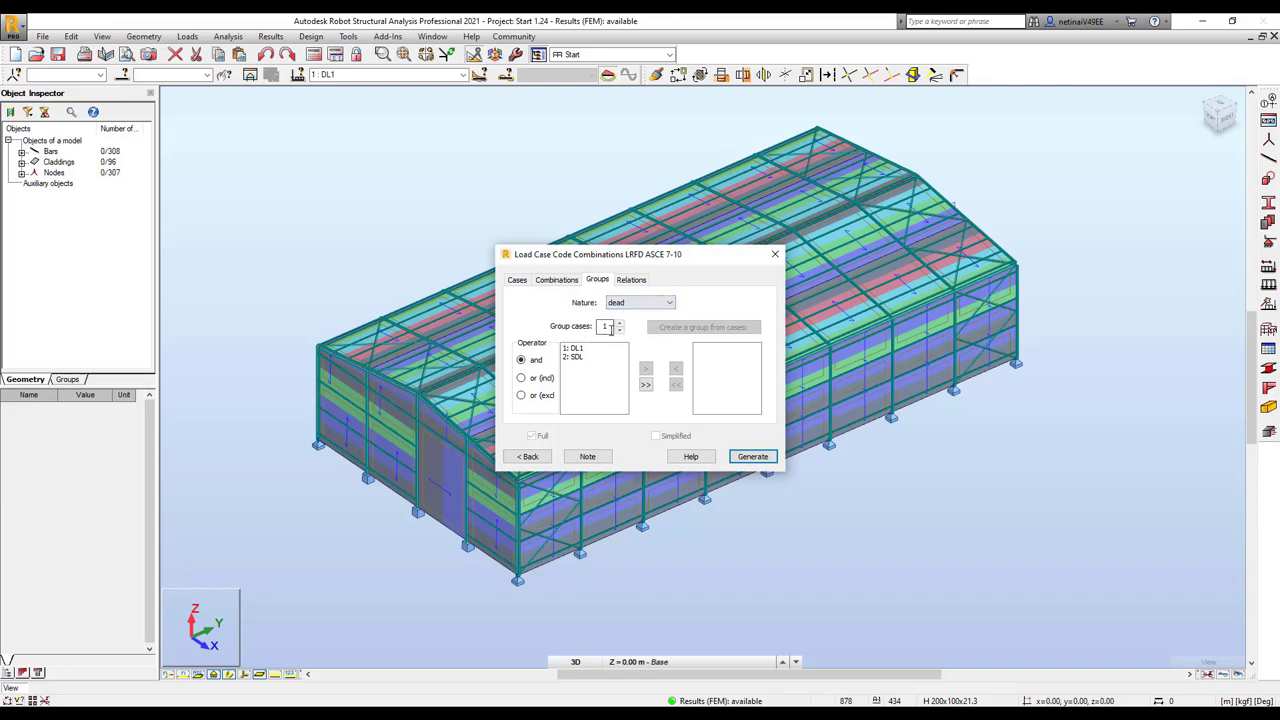
pyautogui.click(574, 349)
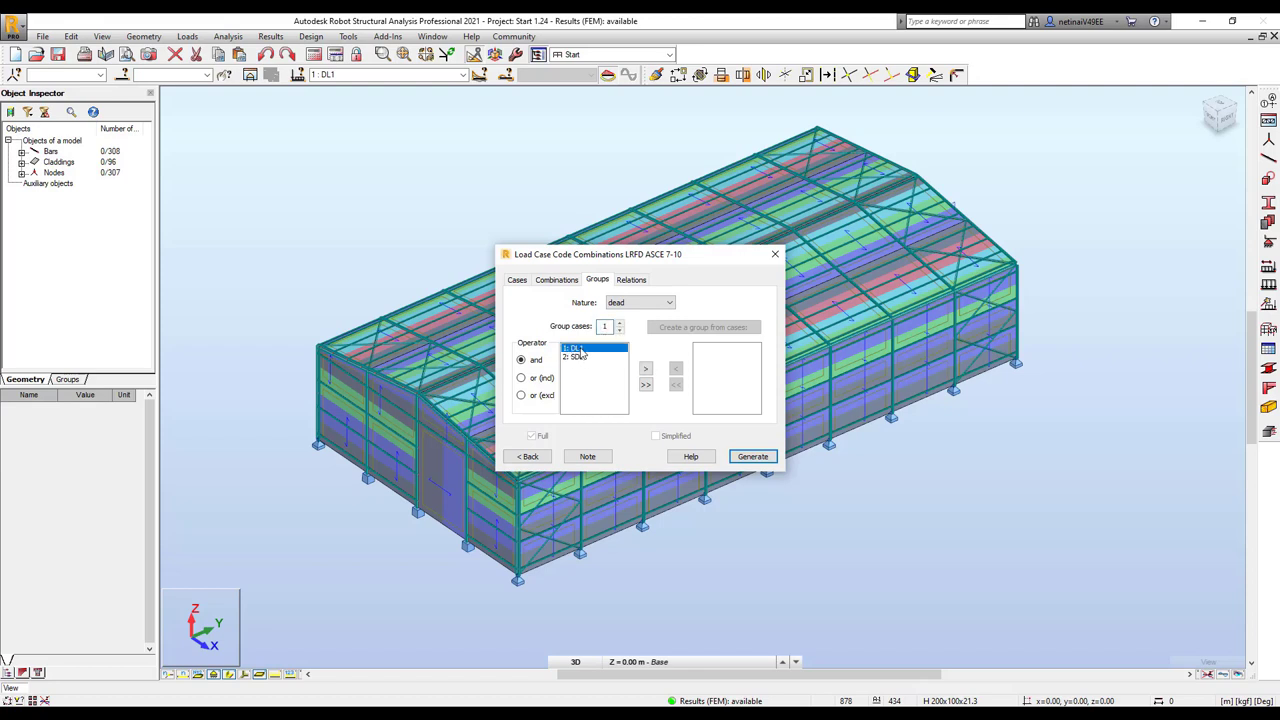
pyautogui.click(578, 358)
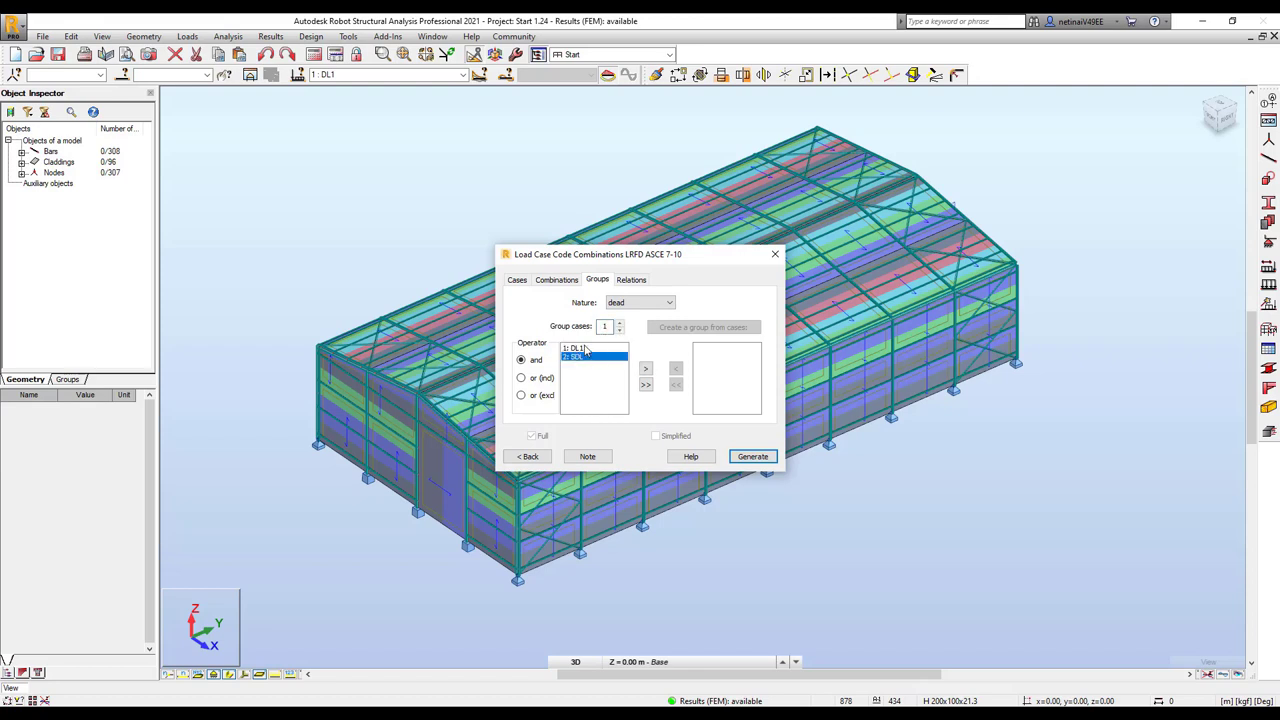
pyautogui.click(584, 349)
pyautogui.click(579, 359)
pyautogui.click(584, 349)
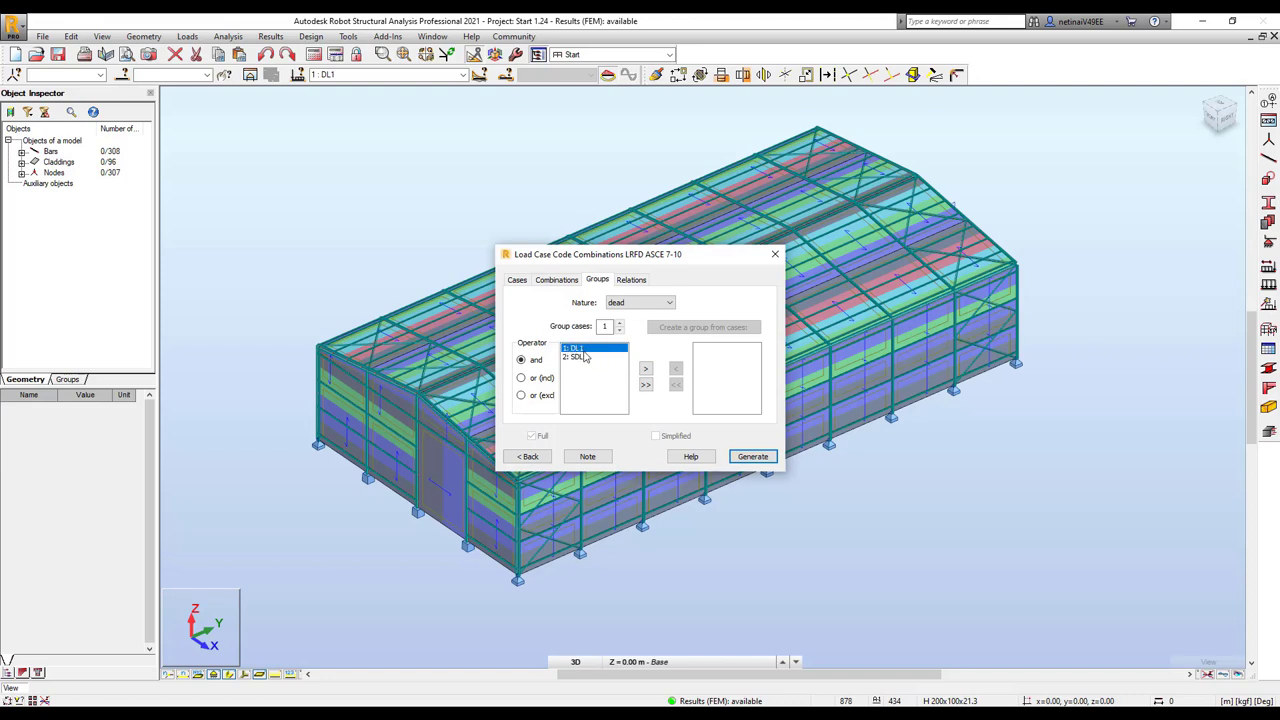
pyautogui.click(584, 358)
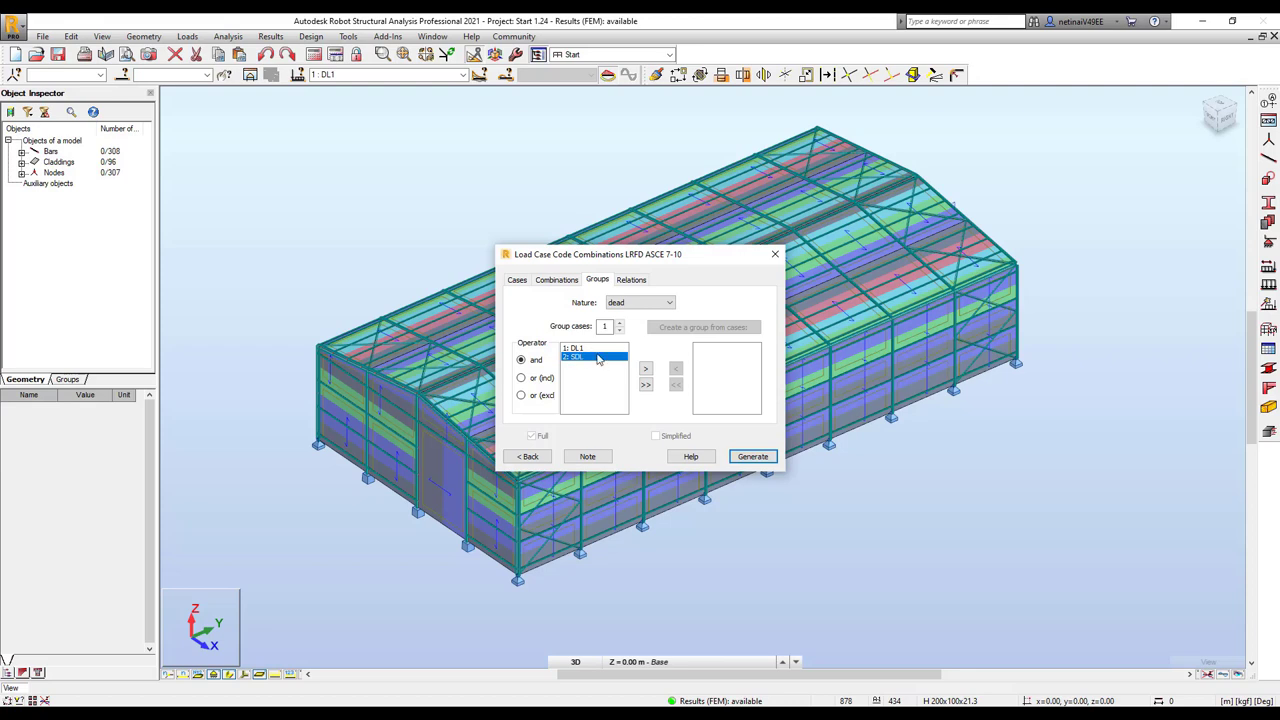
# Step: Switch the group nature to live with inclusive OR, then to wind, and consult help
pyautogui.click(650, 302)
pyautogui.click(624, 320)
pyautogui.click(588, 347)
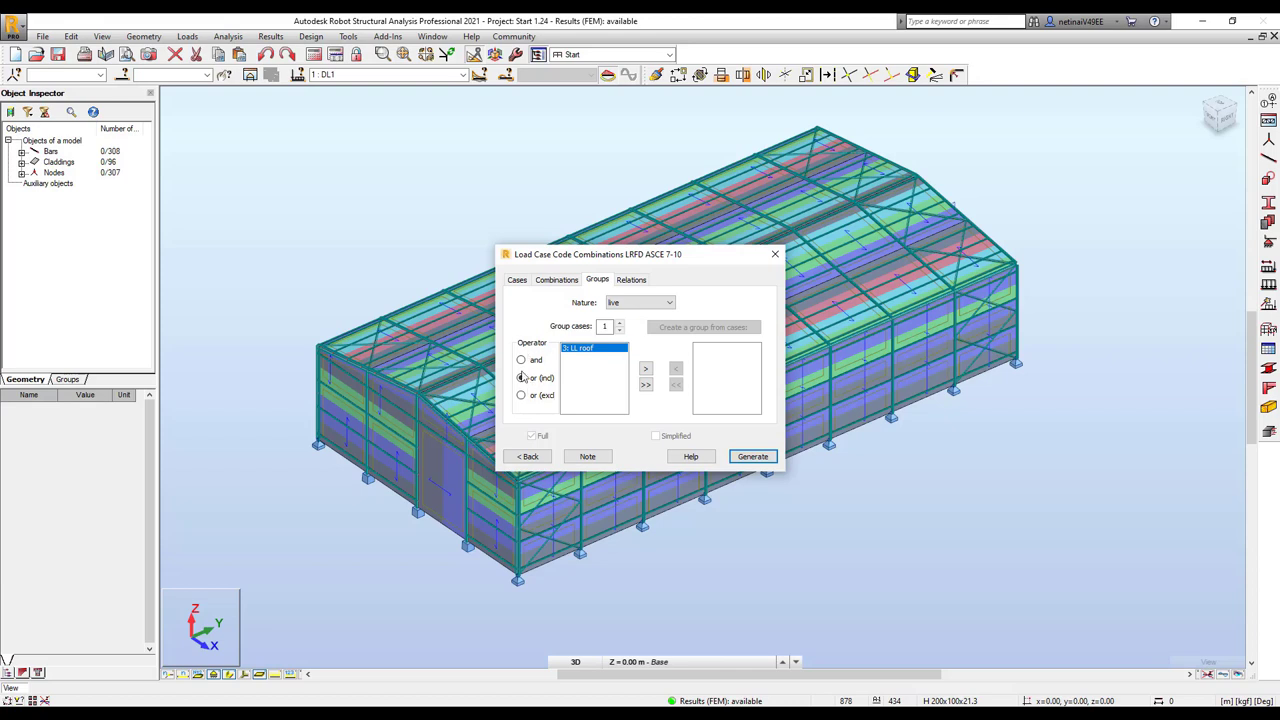
pyautogui.click(642, 304)
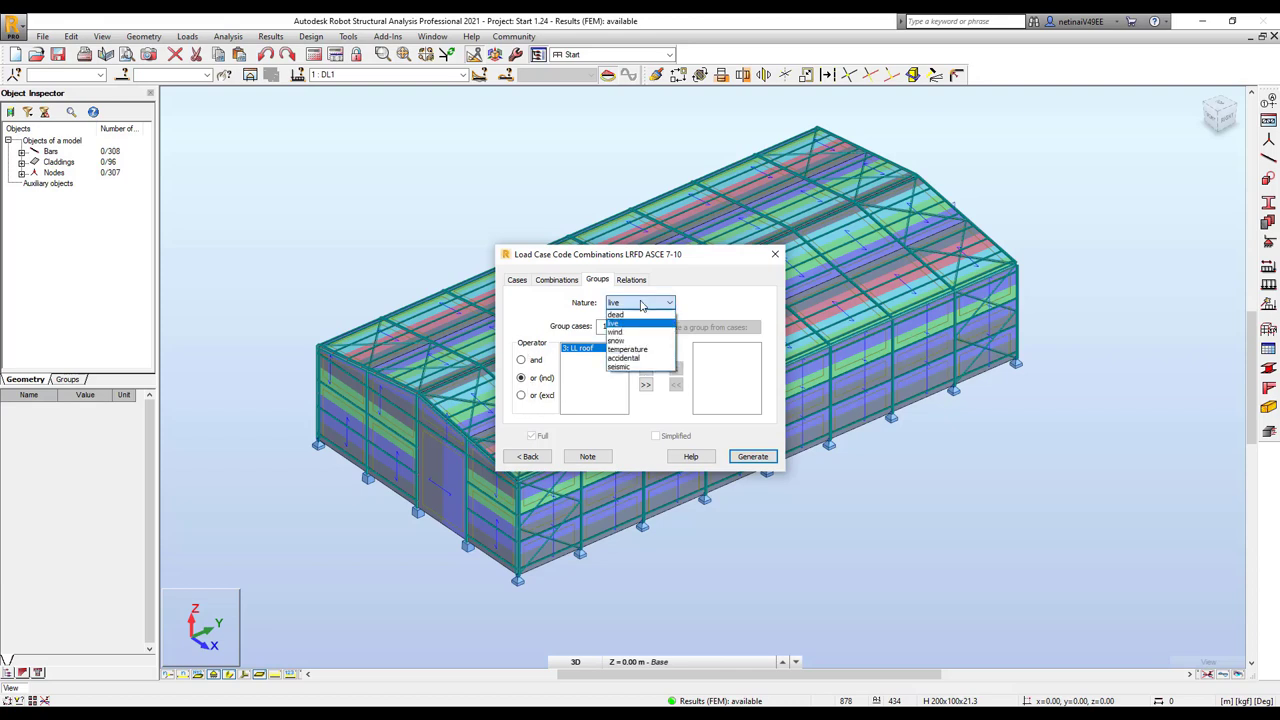
pyautogui.click(628, 332)
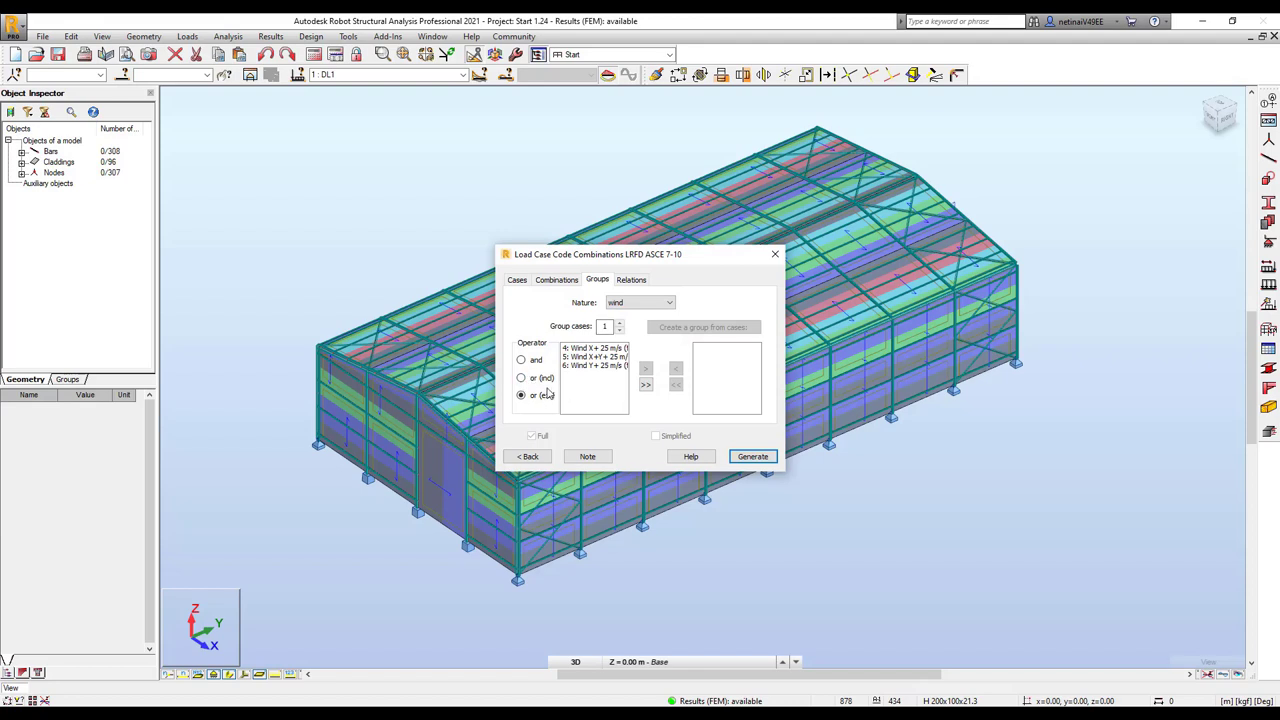
pyautogui.click(691, 456)
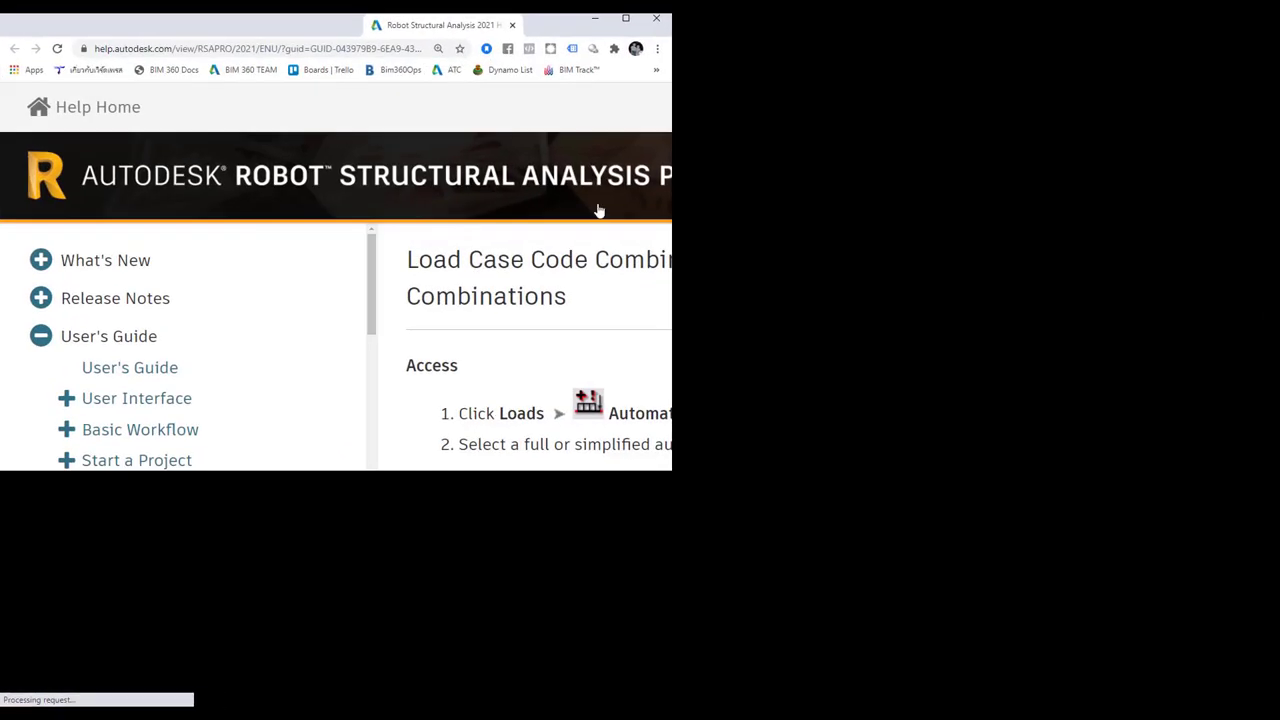
# Step: Scroll the help page and highlight the AND and exclusive OR operator explanations
pyautogui.scroll(-2, 748, 372)
pyautogui.scroll(-3, 748, 372)
pyautogui.scroll(-3, 720, 372)
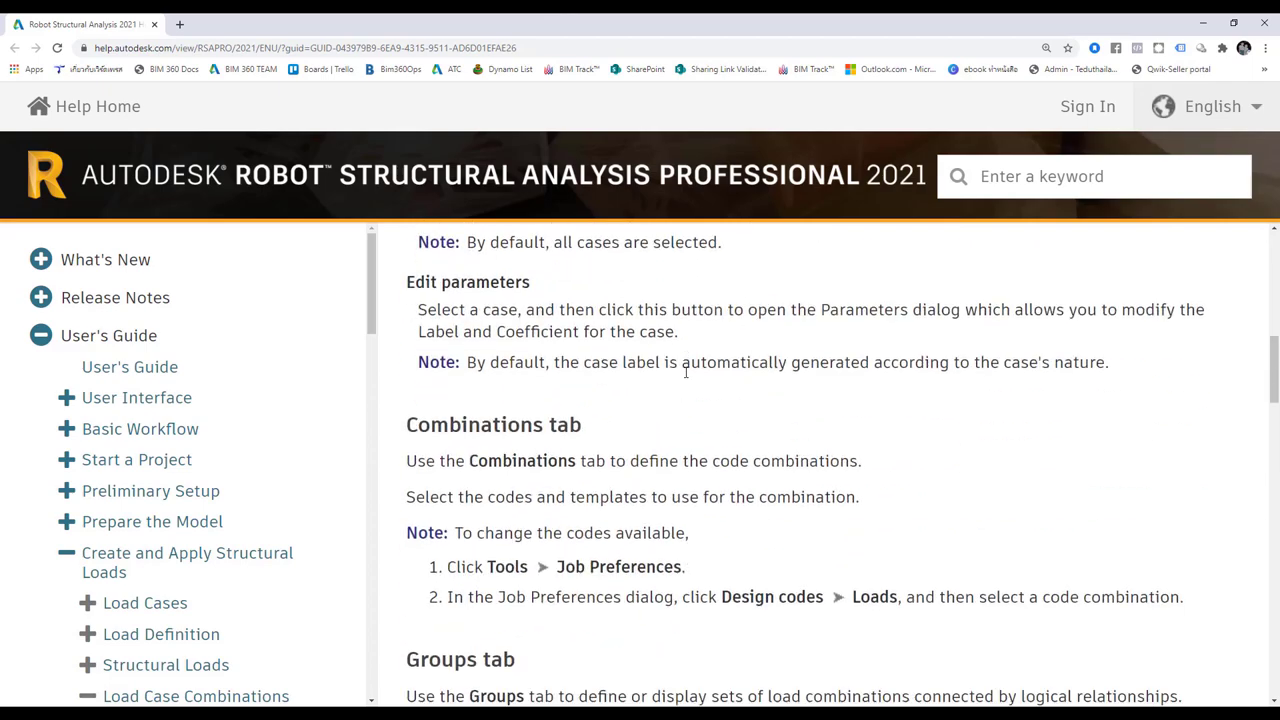
pyautogui.scroll(-5, 686, 372)
pyautogui.scroll(-3, 686, 372)
pyautogui.scroll(-4, 680, 372)
pyautogui.scroll(3, 678, 370)
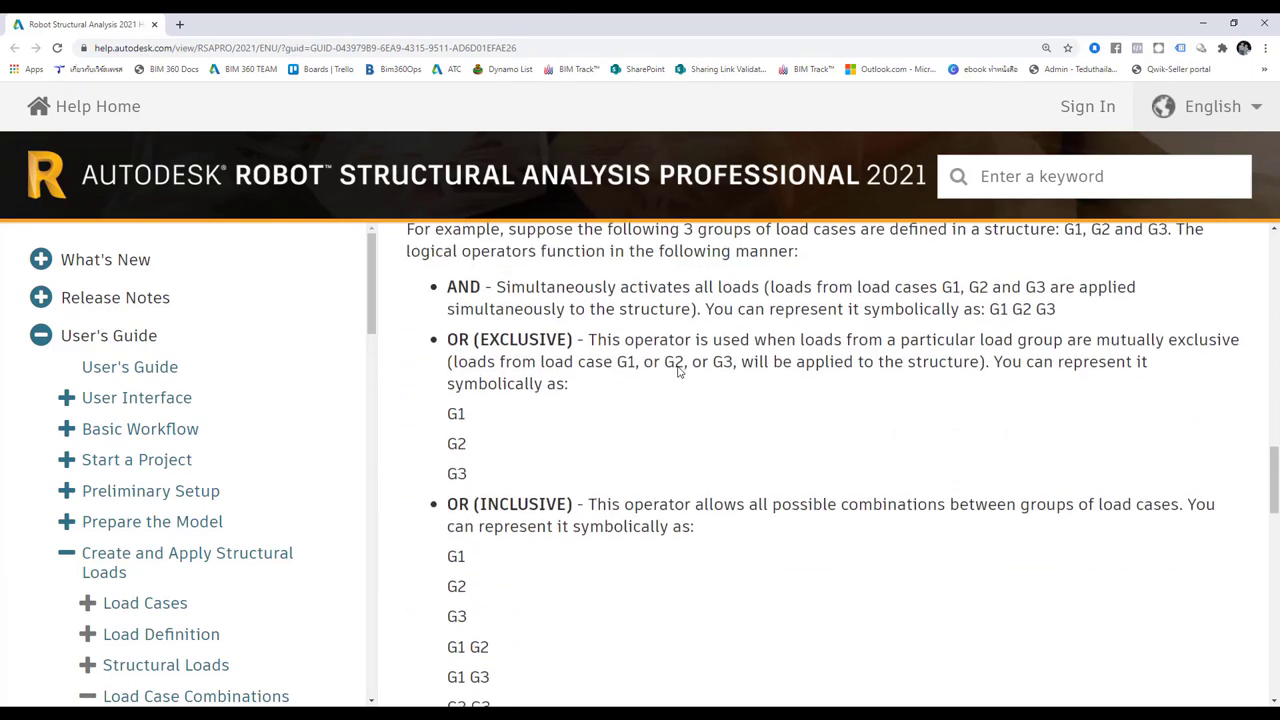
pyautogui.scroll(1, 678, 370)
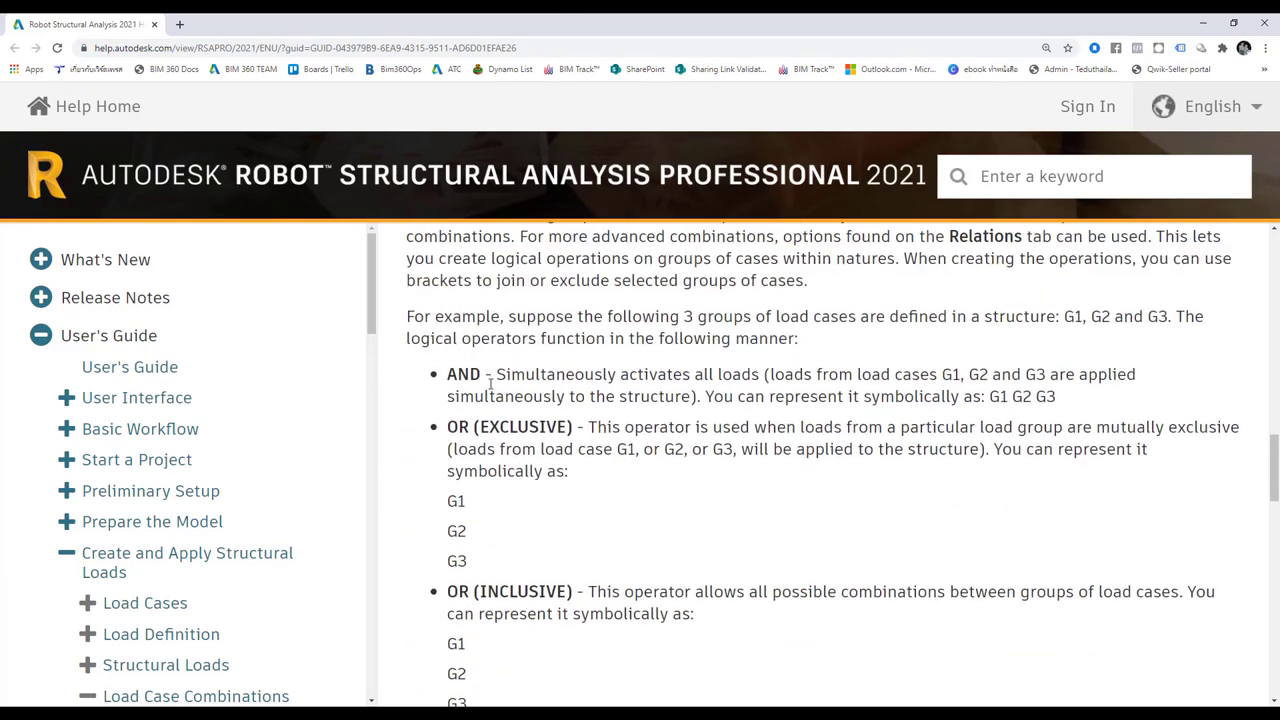
pyautogui.scroll(-1, 577, 338)
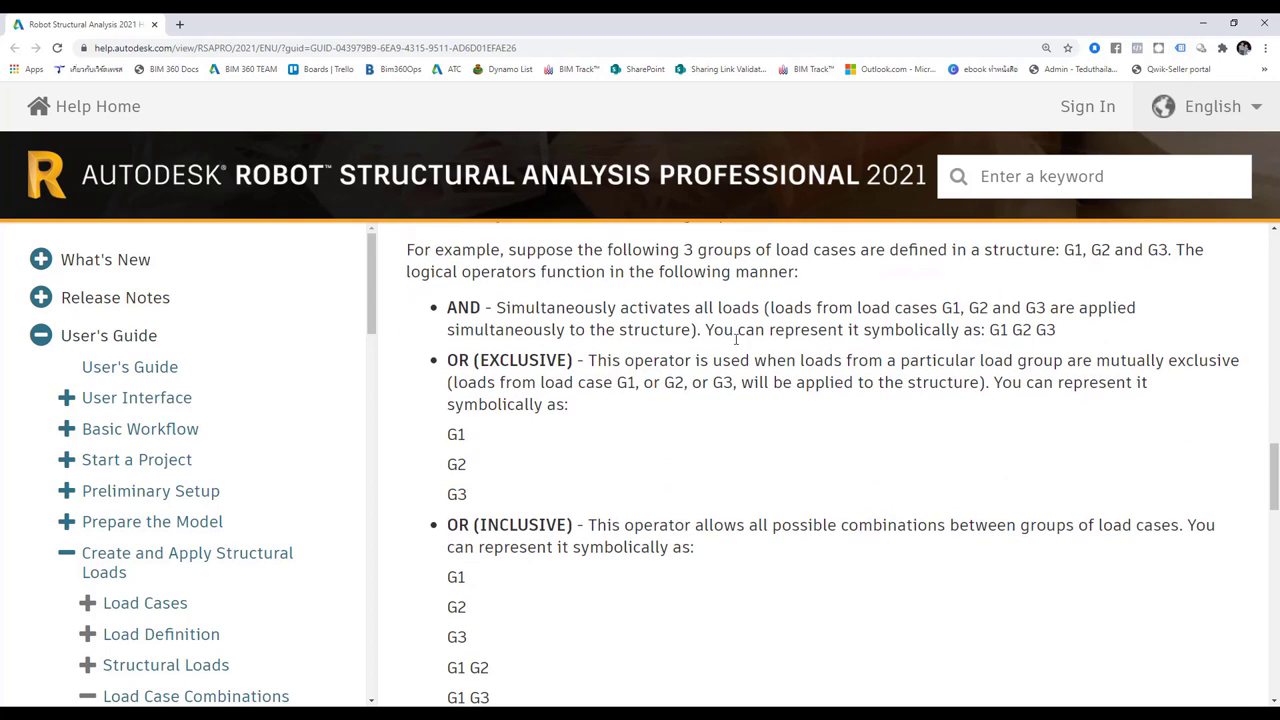
pyautogui.doubleClick(957, 308)
pyautogui.click(957, 308)
pyautogui.moveTo(455, 330); pyautogui.dragTo(543, 330)
pyautogui.moveTo(1094, 314); pyautogui.dragTo(1120, 310)
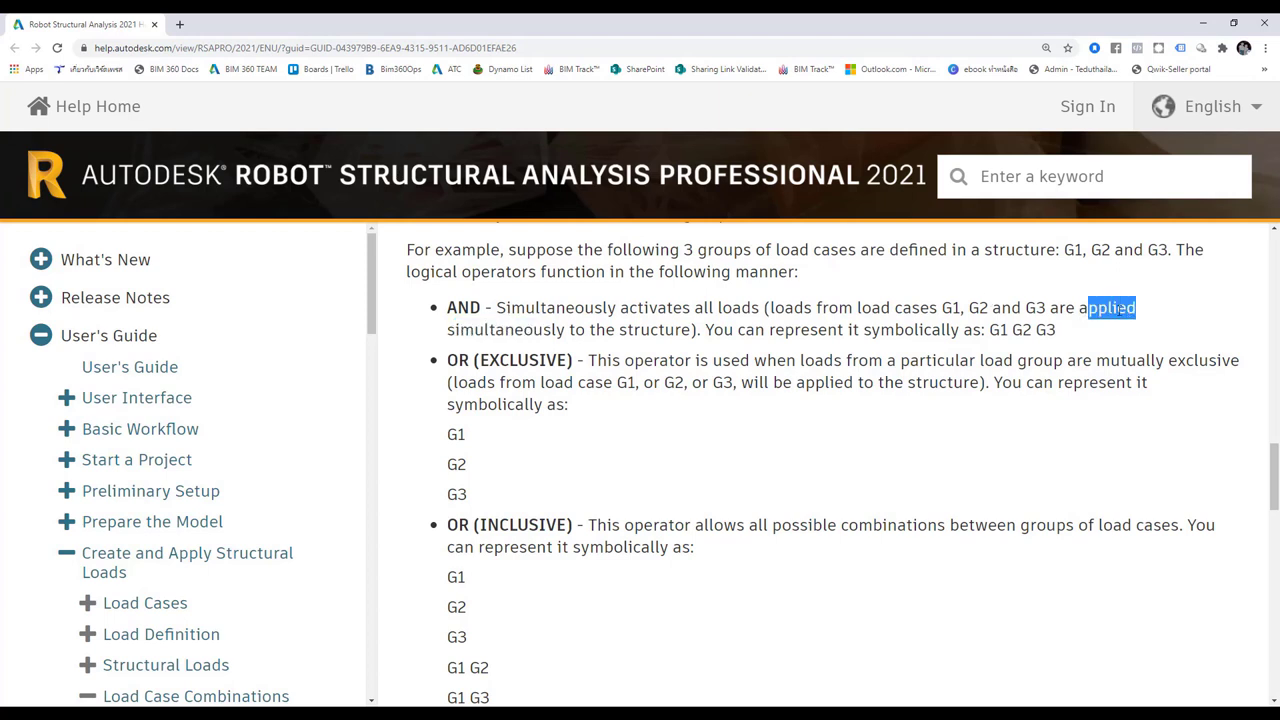
pyautogui.moveTo(460, 330); pyautogui.dragTo(586, 332)
pyautogui.scroll(-1, 635, 390)
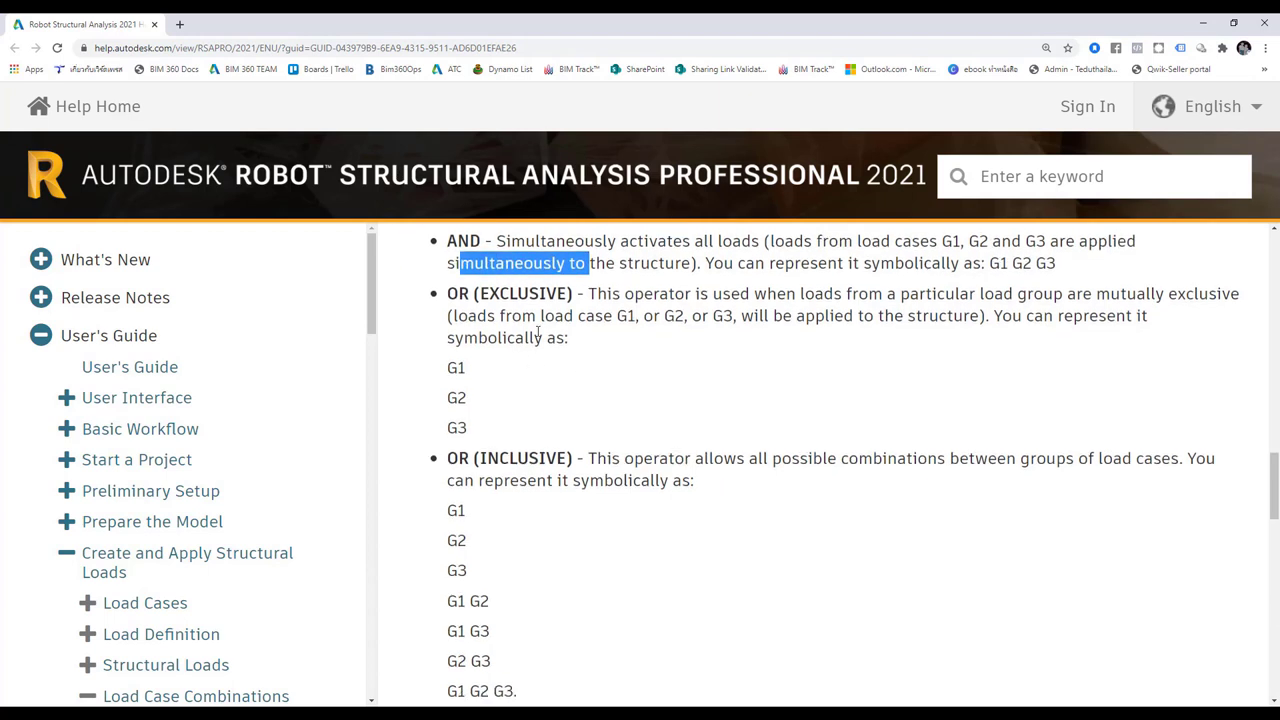
pyautogui.scroll(1, 505, 318)
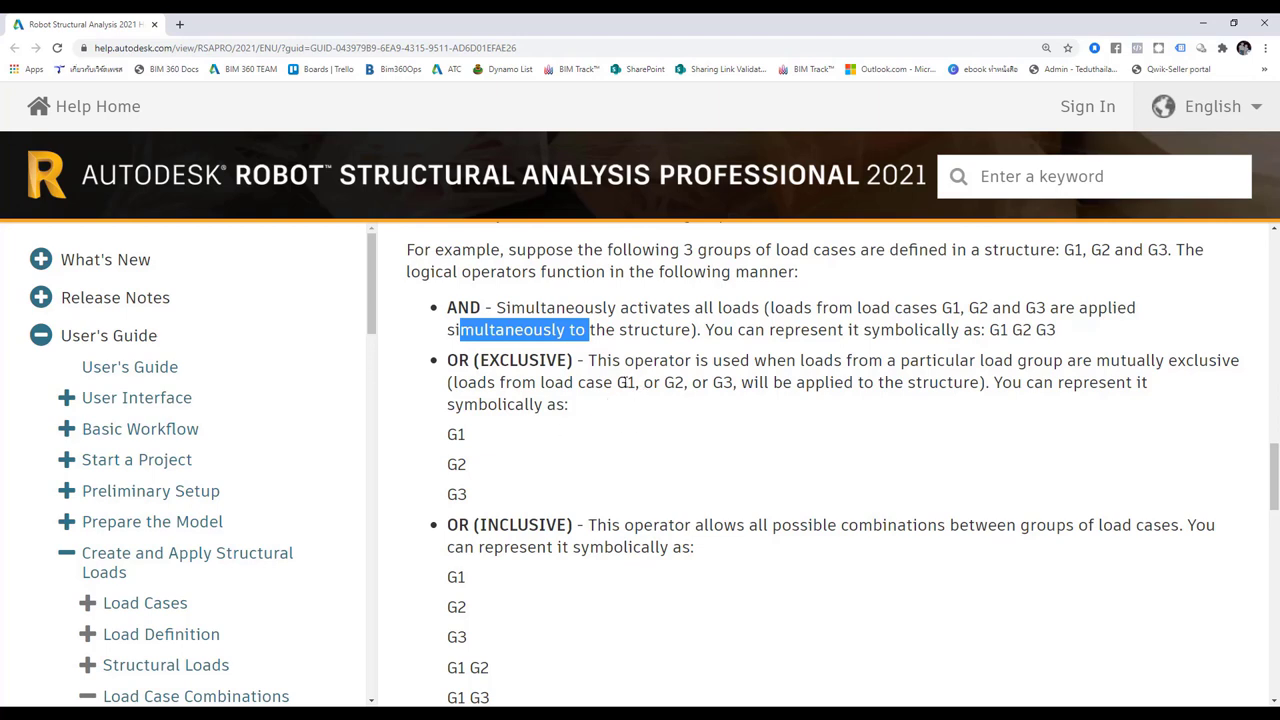
pyautogui.moveTo(618, 384); pyautogui.dragTo(631, 384)
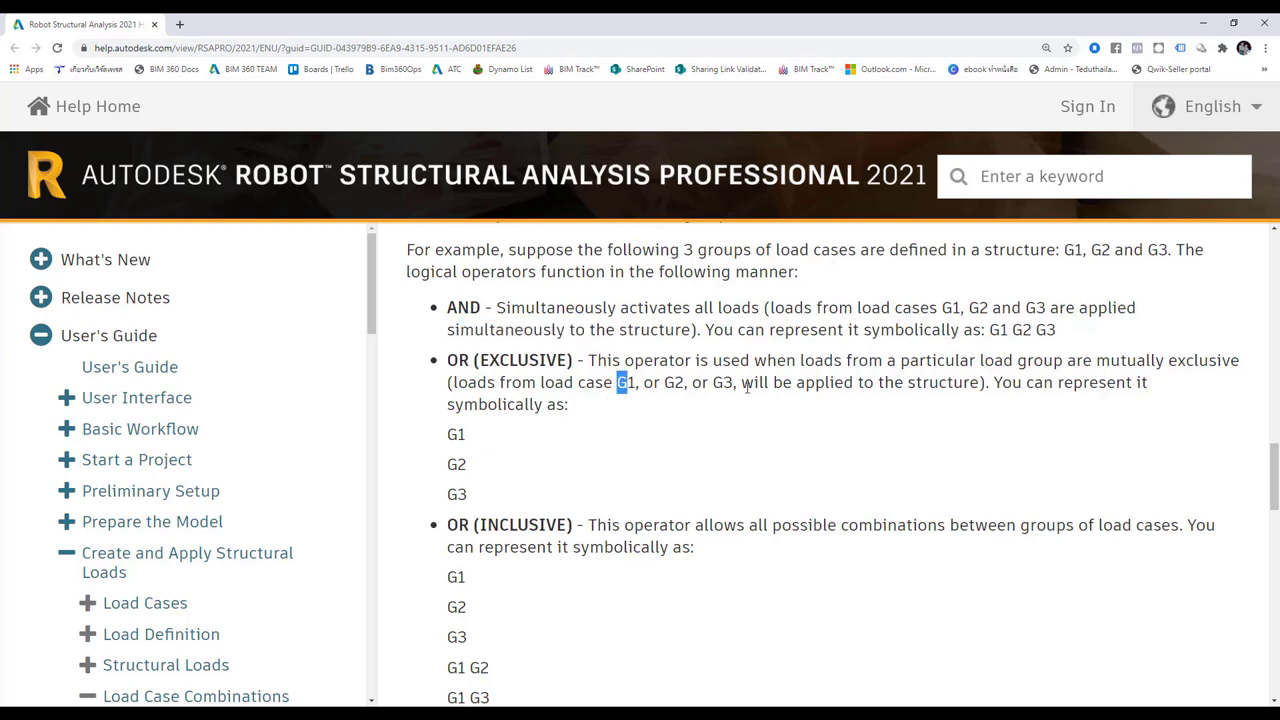
# Step: Switch between the help page and Robot's combinations dialog, ending back in Robot
pyautogui.click(1203, 22)
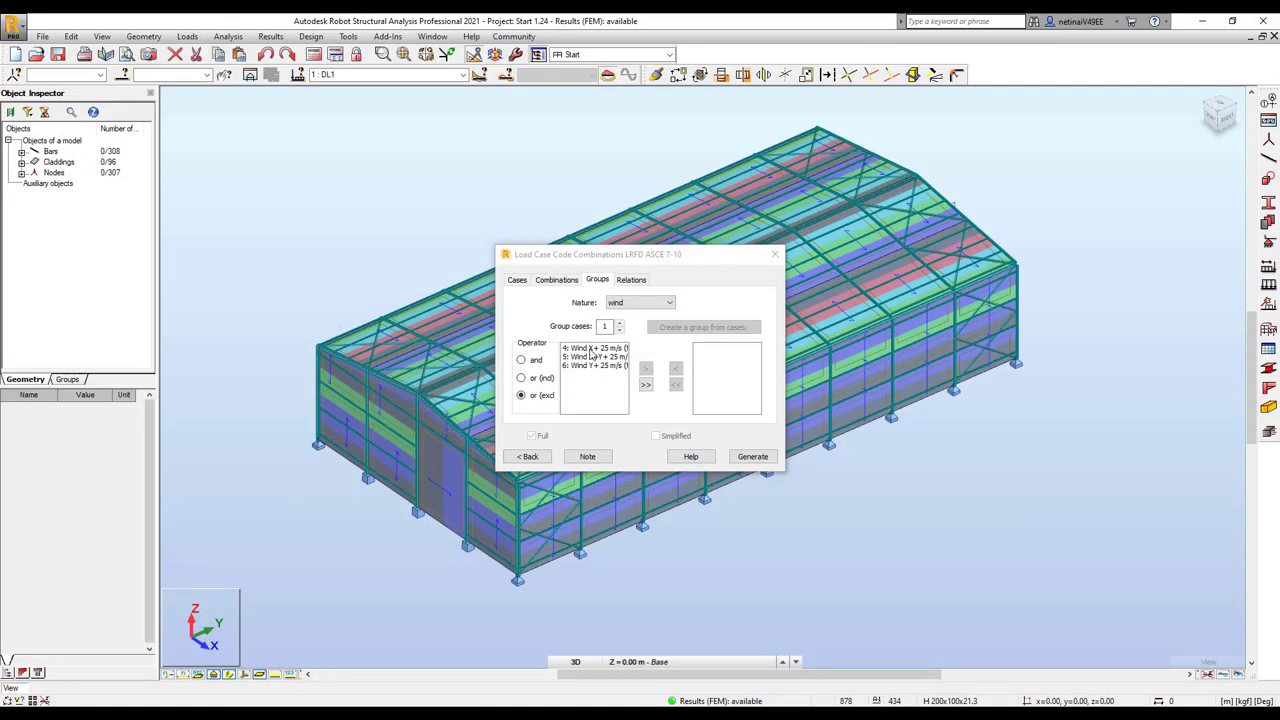
pyautogui.hotkey('alt', 'Tab')
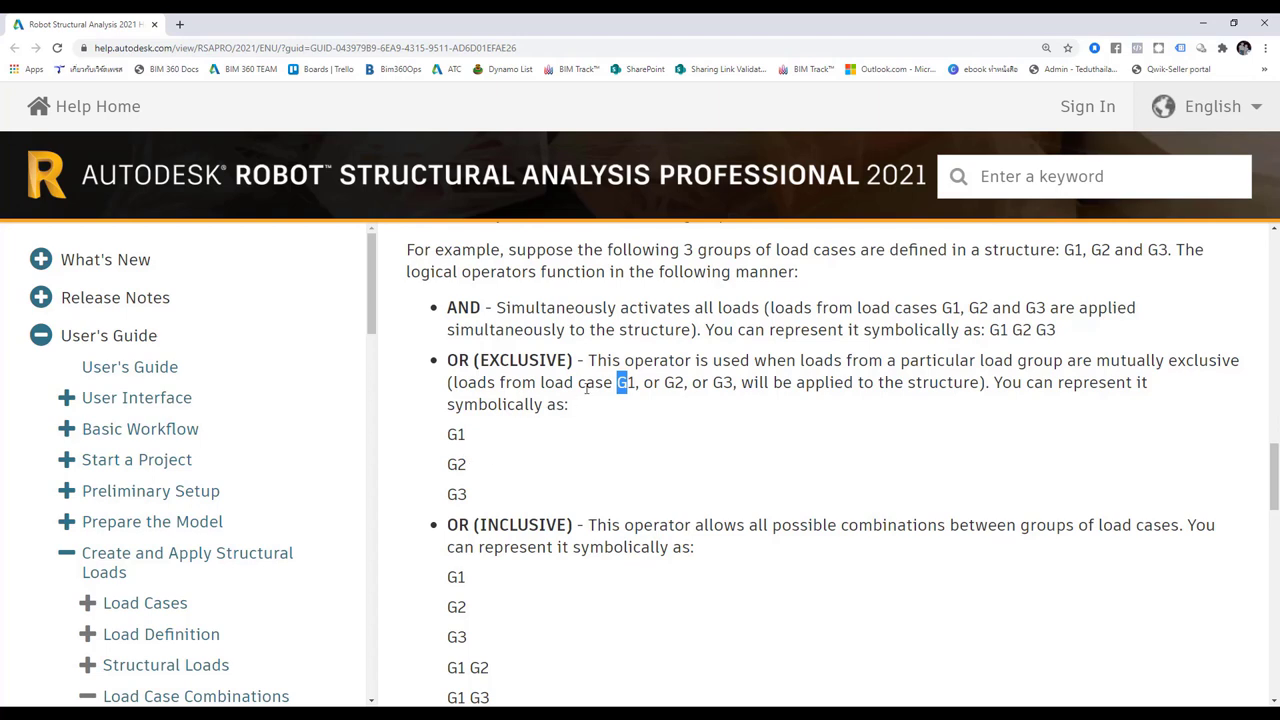
pyautogui.scroll(-1, 586, 387)
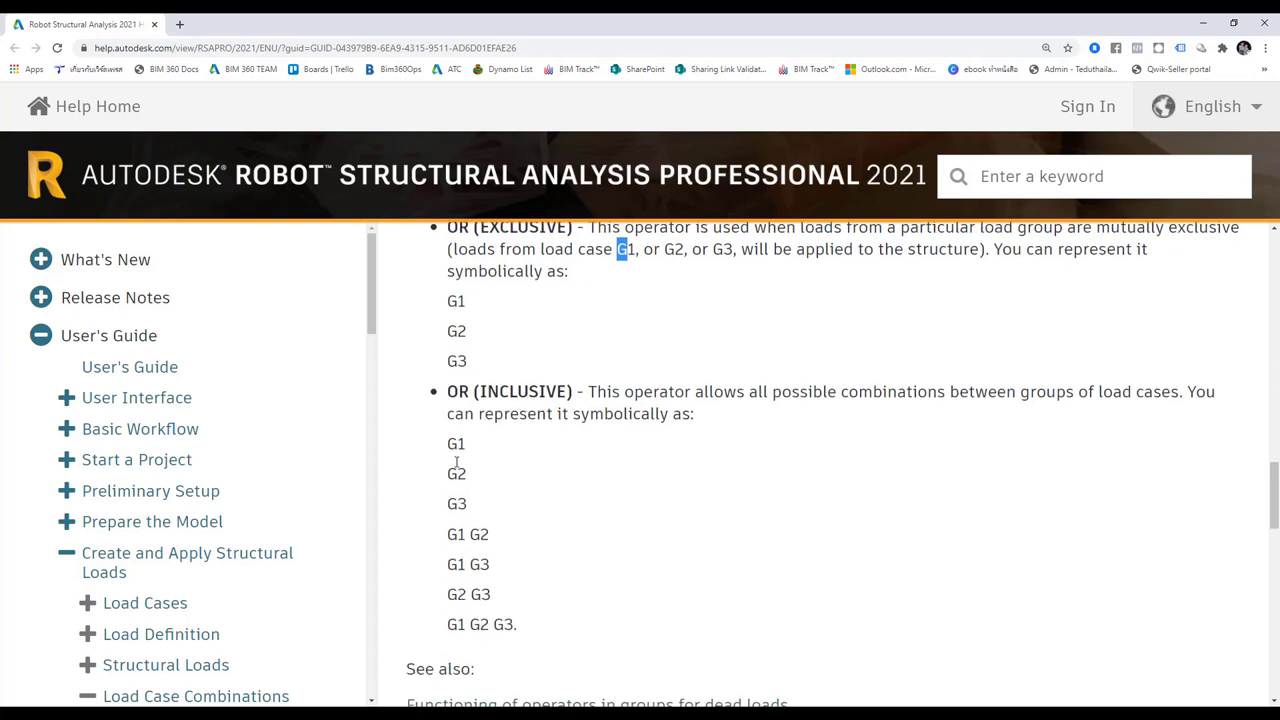
pyautogui.click(1203, 22)
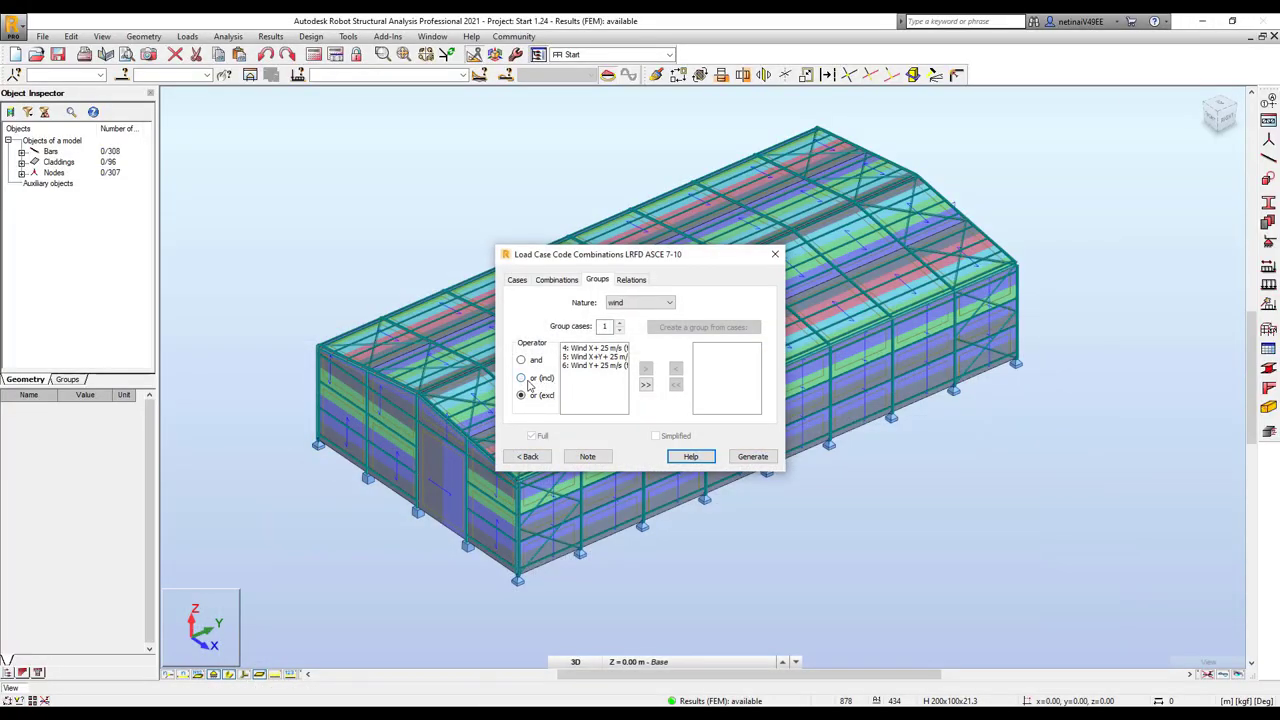
# Step: Set the wind group operator to 'or (incl)' and glance back at the help page
pyautogui.click(528, 379)
pyautogui.hotkey('alt', 'Tab')
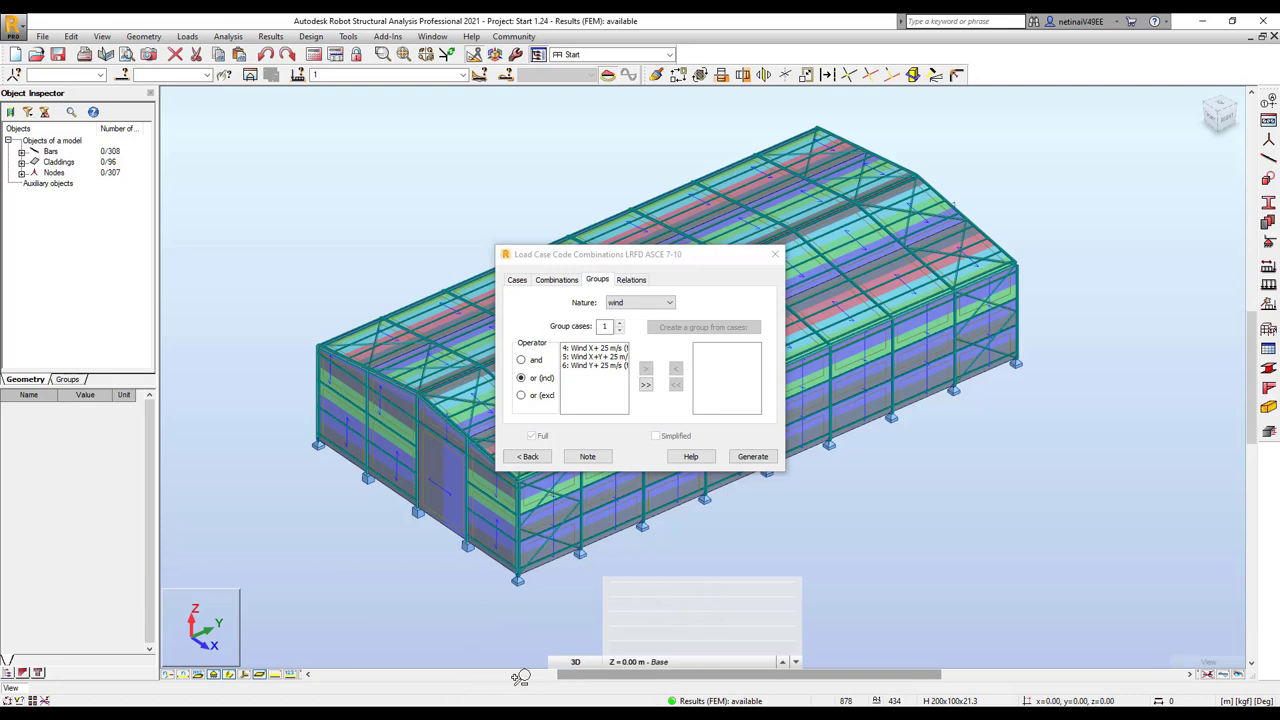
pyautogui.click(576, 681)
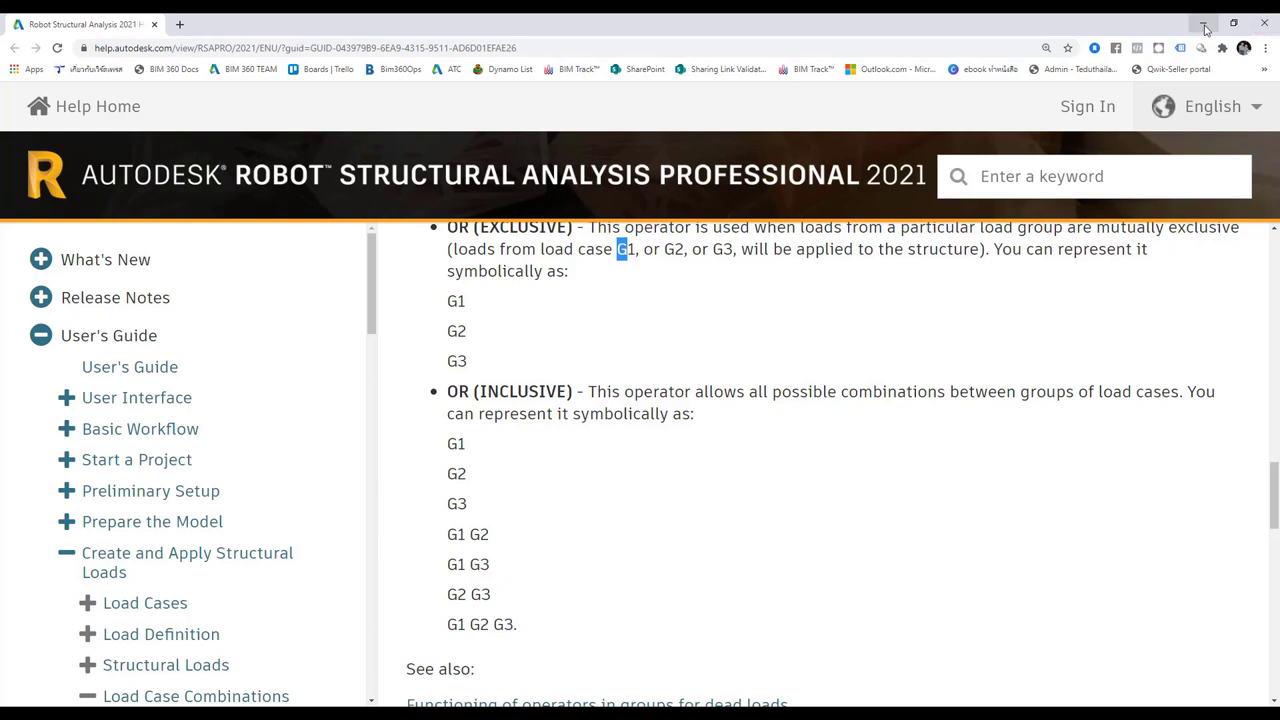
pyautogui.click(1204, 24)
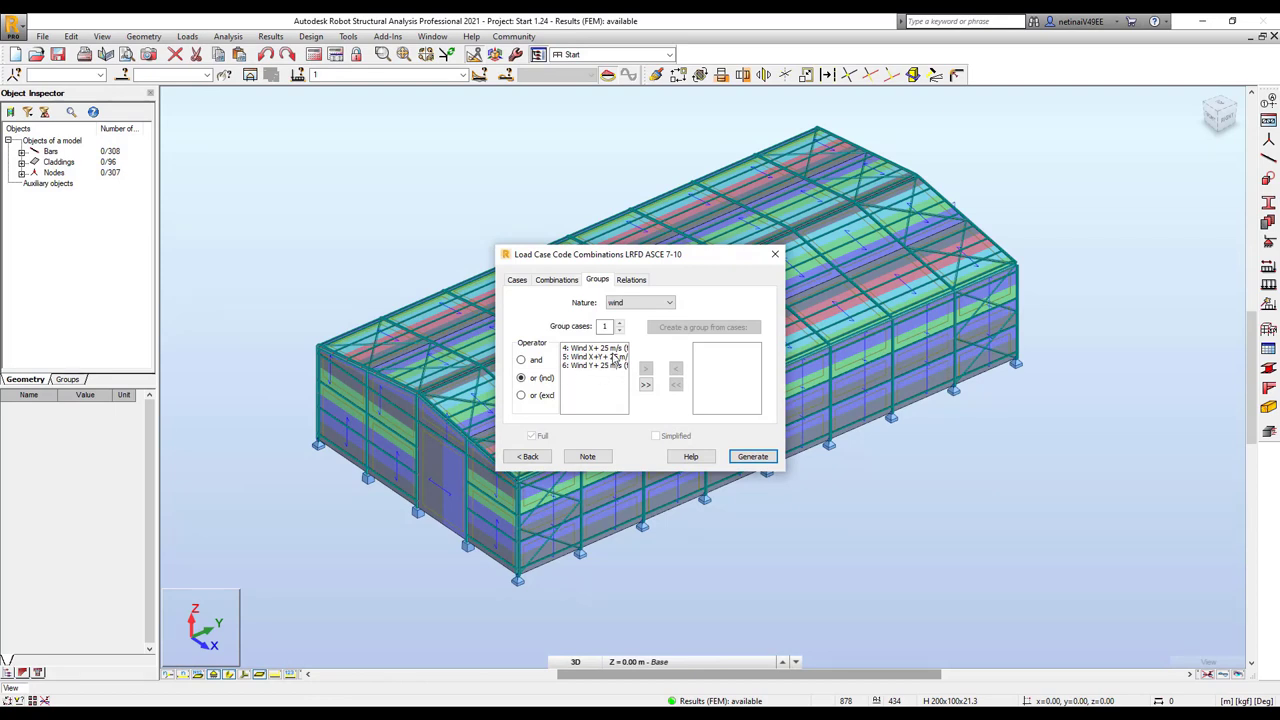
# Step: On the Relations tab, add dead group G1 and live group Q1
pyautogui.click(638, 286)
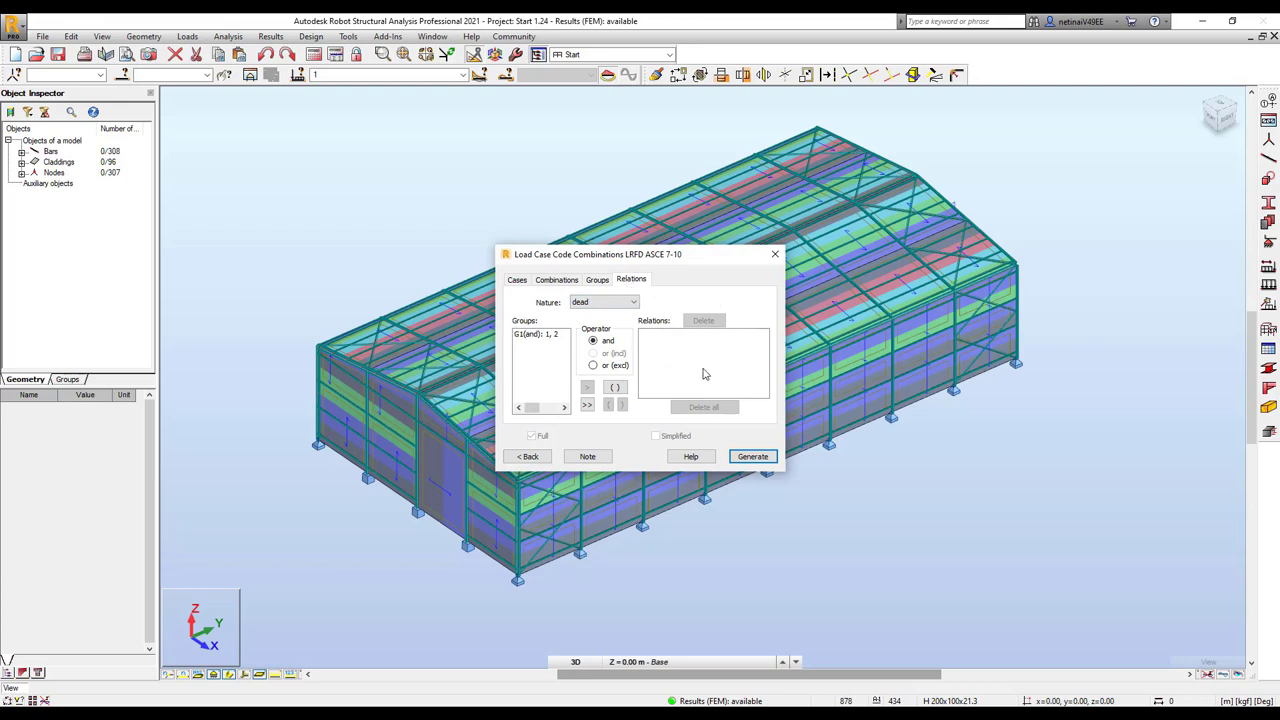
pyautogui.click(594, 303)
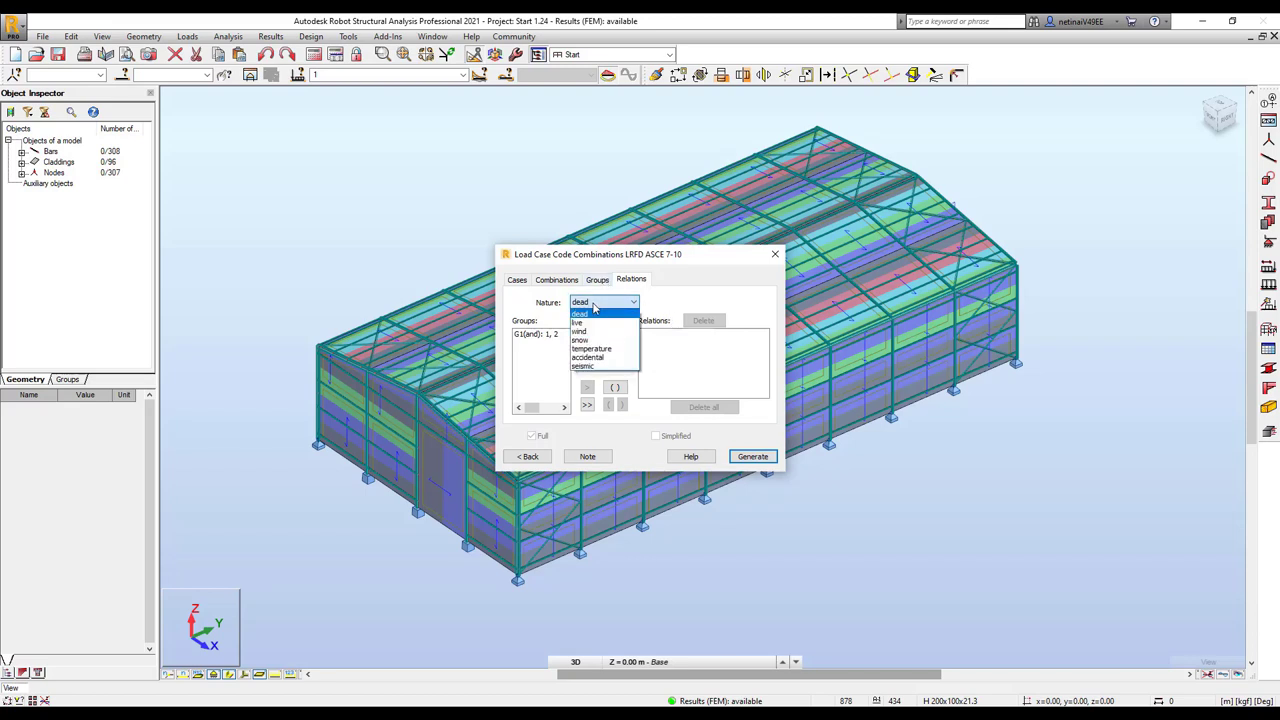
pyautogui.click(606, 313)
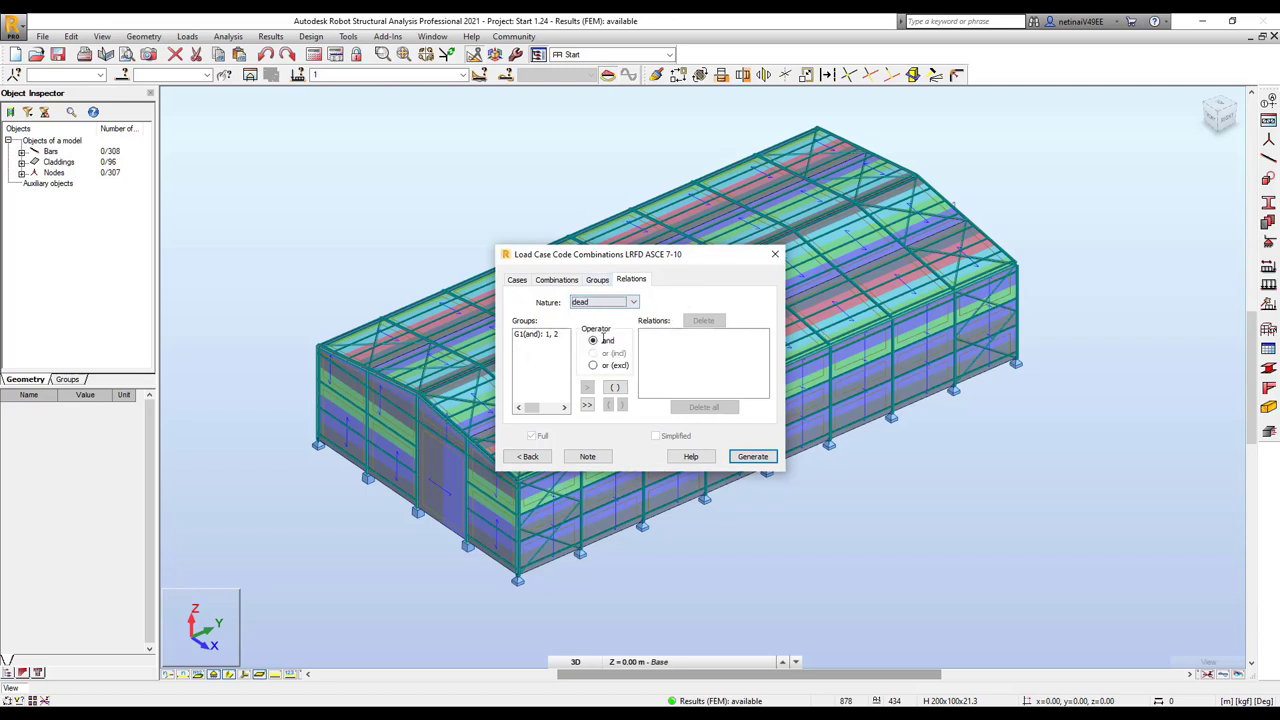
pyautogui.click(526, 336)
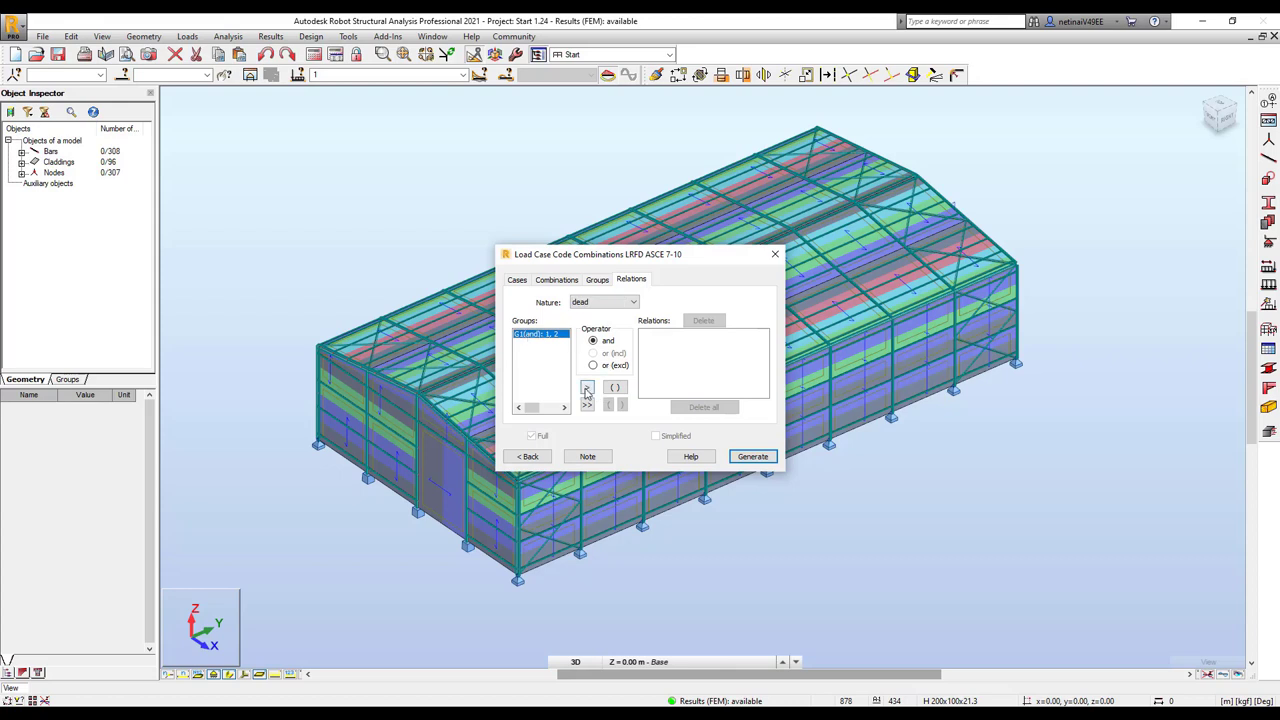
pyautogui.click(587, 387)
pyautogui.click(616, 307)
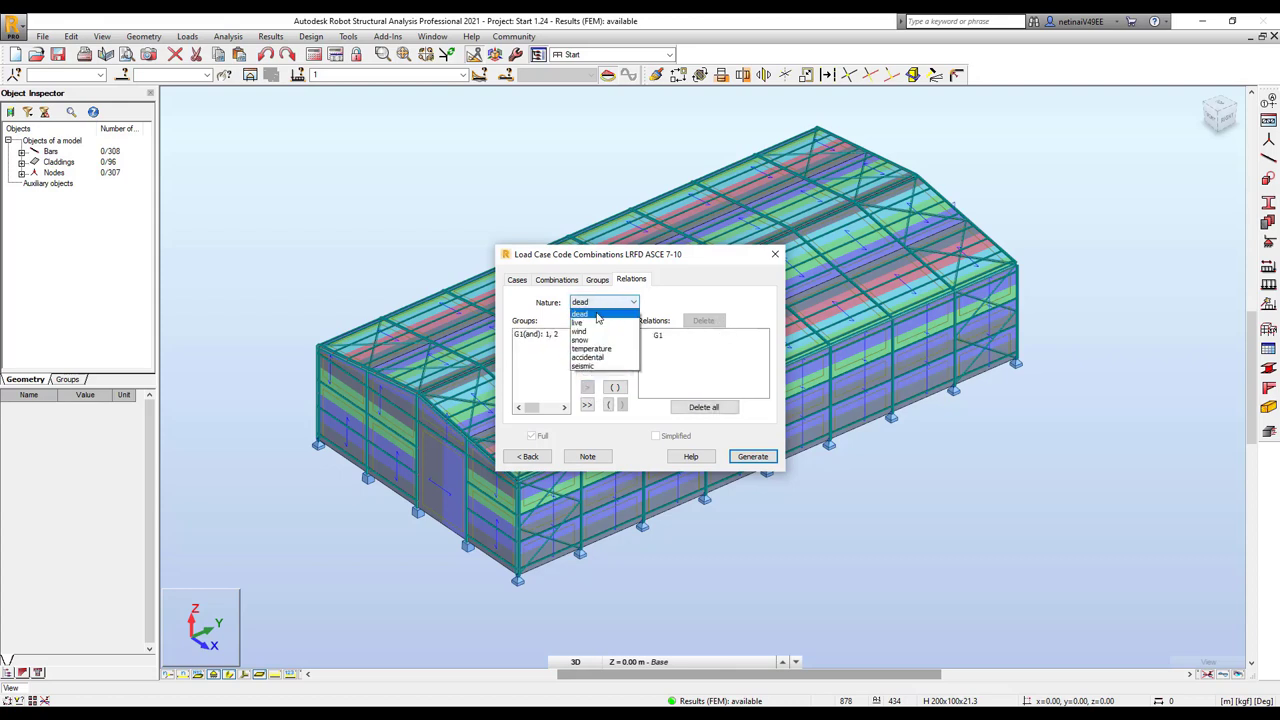
pyautogui.click(590, 322)
pyautogui.click(538, 334)
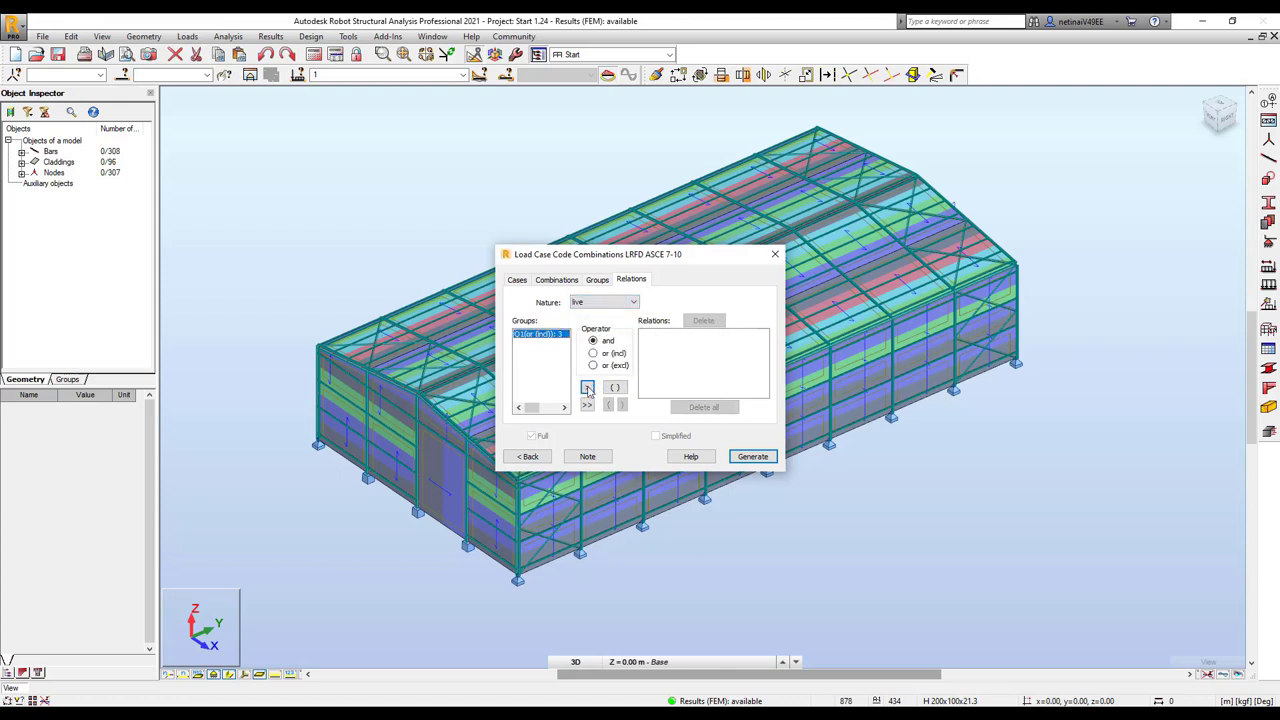
pyautogui.click(587, 387)
# Step: Add wind group W1 to the relations and generate the combinations
pyautogui.click(622, 304)
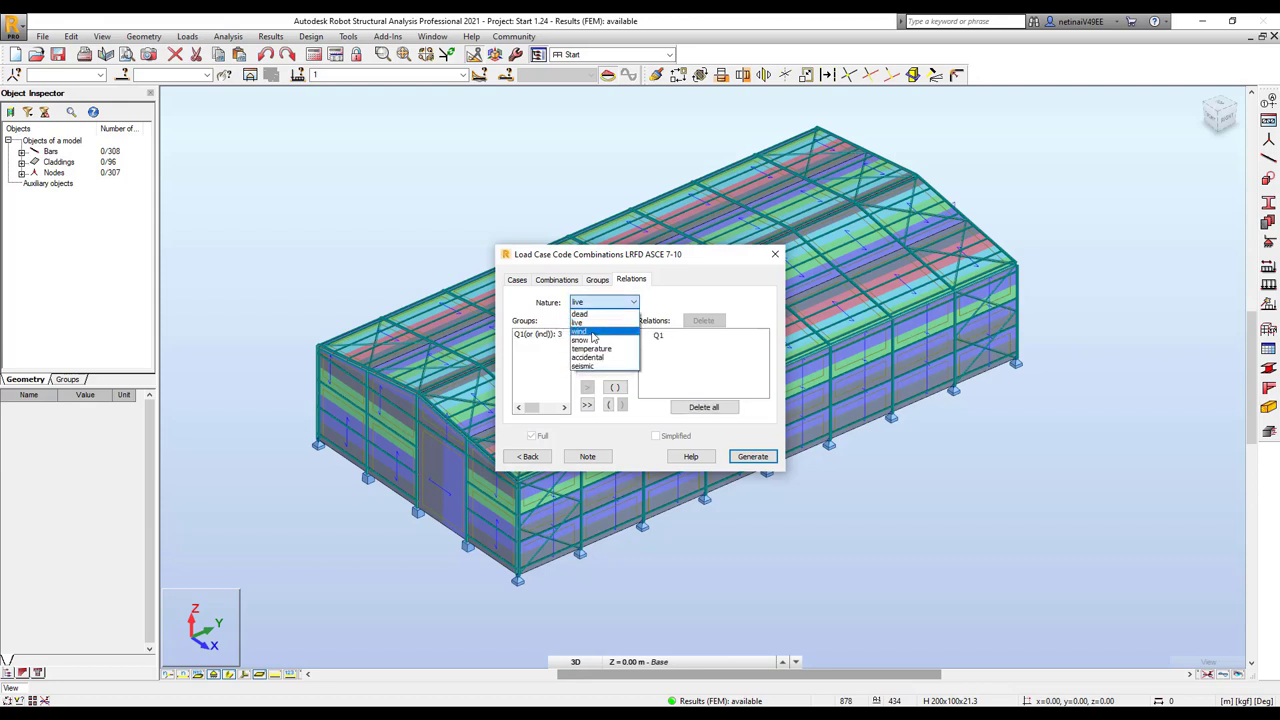
pyautogui.click(590, 331)
pyautogui.click(537, 336)
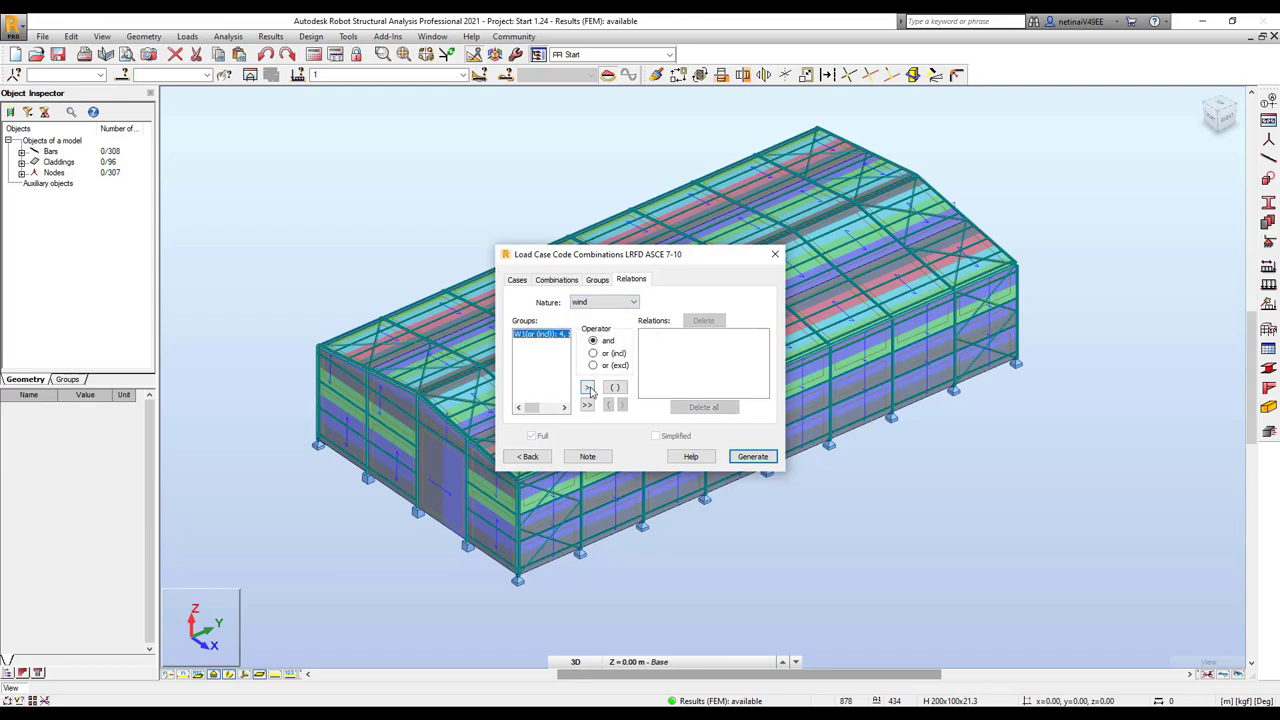
pyautogui.click(587, 387)
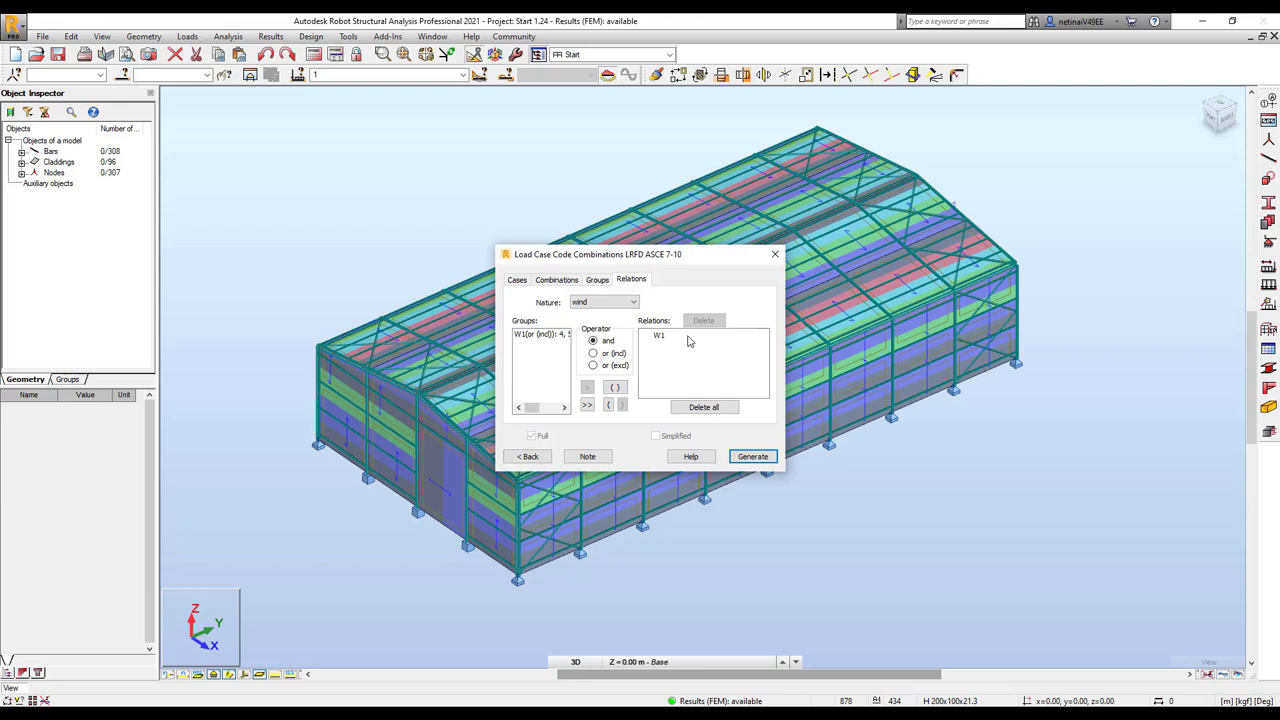
pyautogui.click(754, 459)
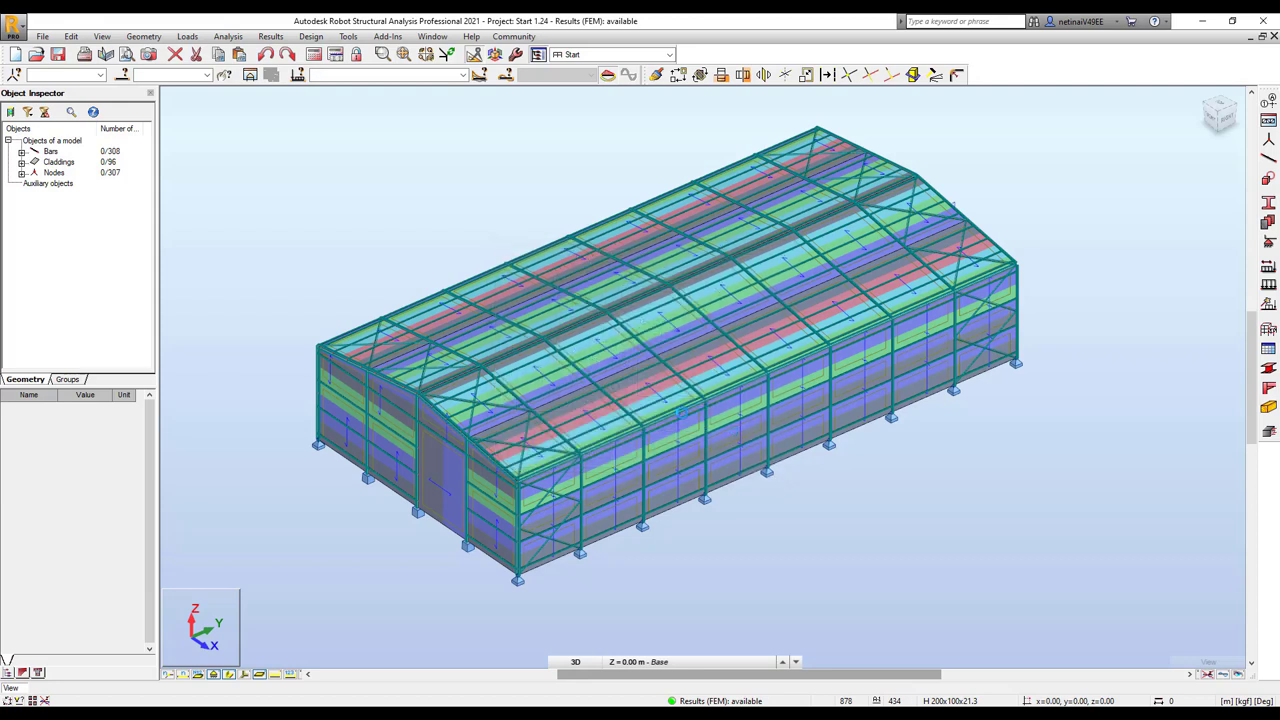
# Step: Open the Combination Table listing ULS/1–ULS/25 and SLS/1–SLS/16 definitions
pyautogui.click(186, 37)
pyautogui.click(219, 124)
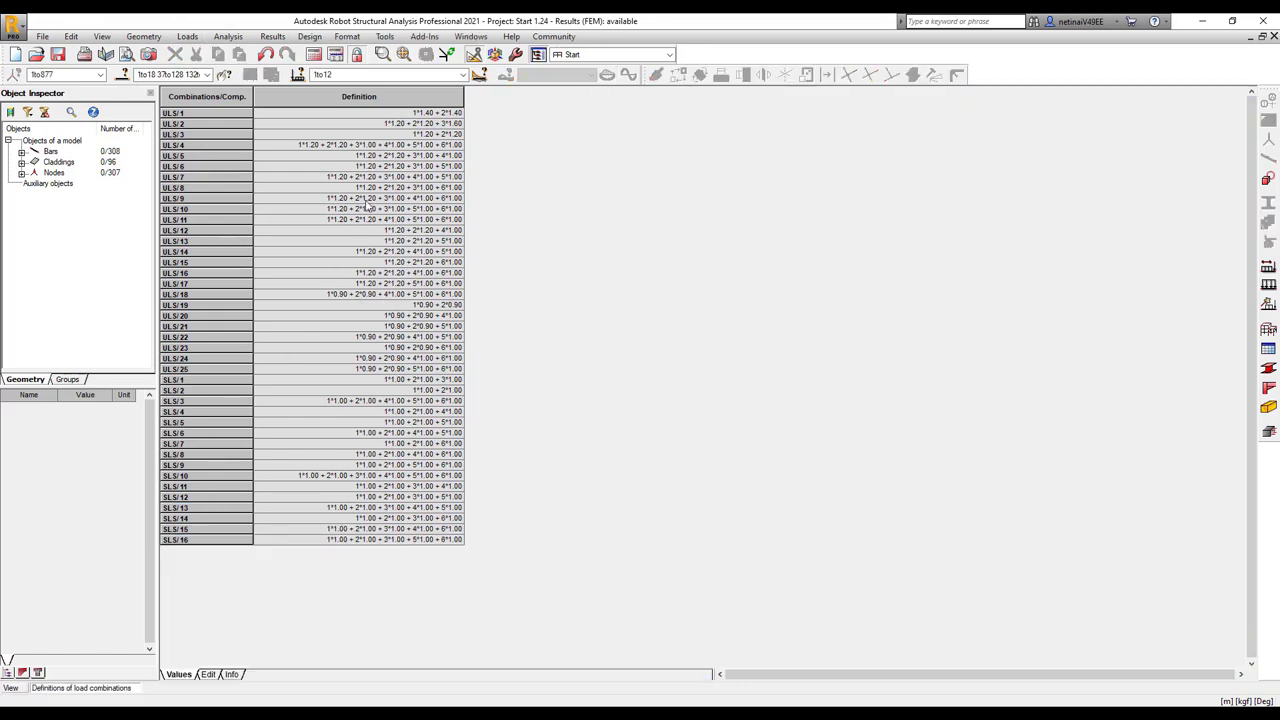
pyautogui.click(465, 75)
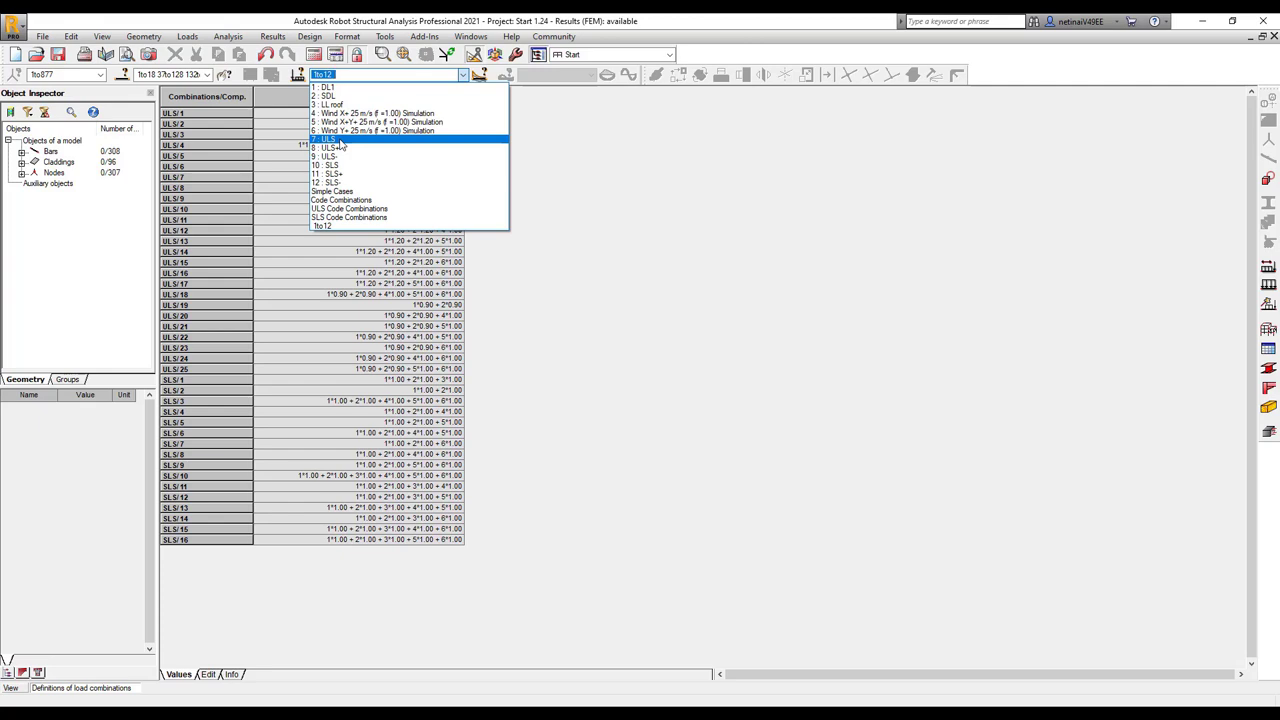
# Step: Filter the table to ULS combinations and step through rows ULS/4 to ULS/10
pyautogui.click(338, 140)
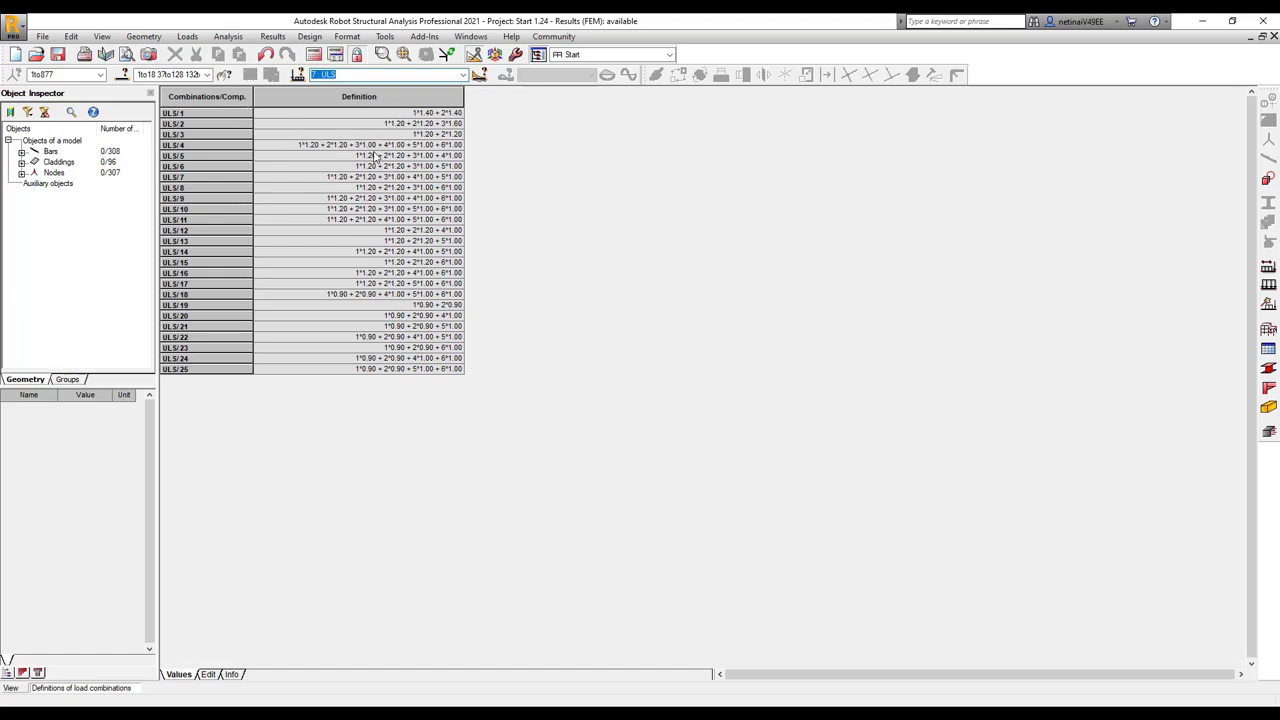
pyautogui.click(186, 145)
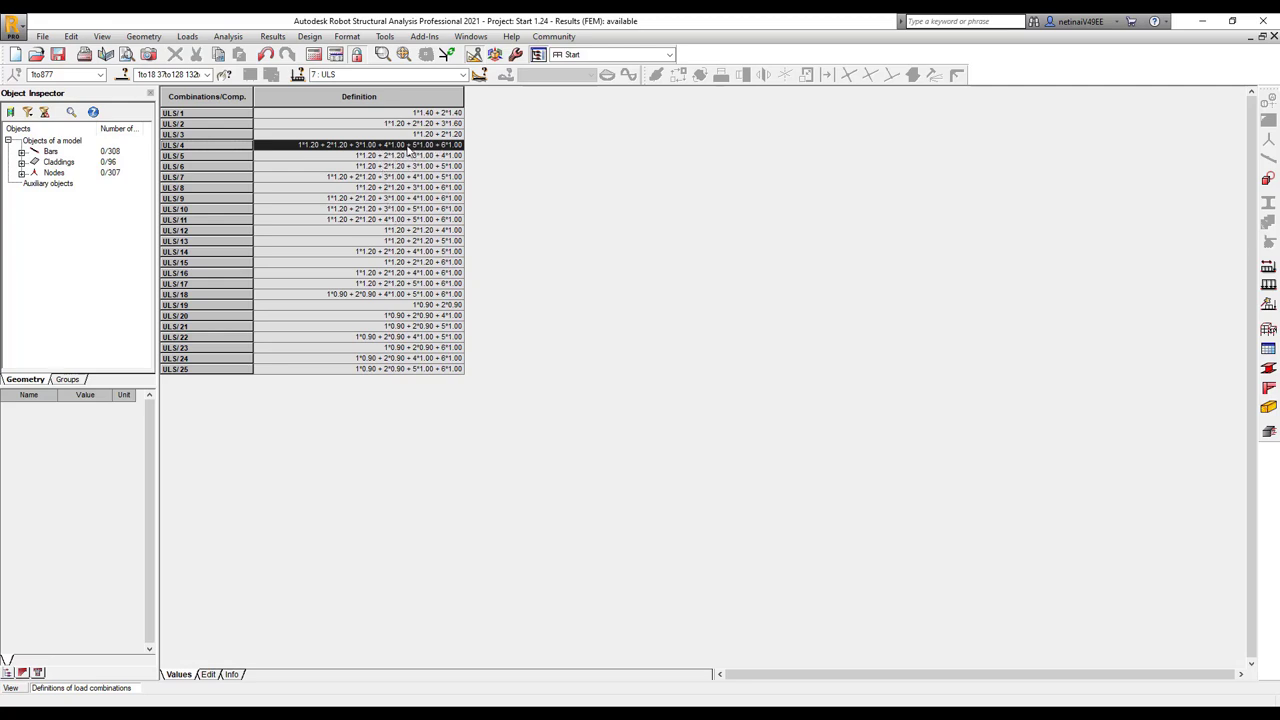
pyautogui.click(233, 154)
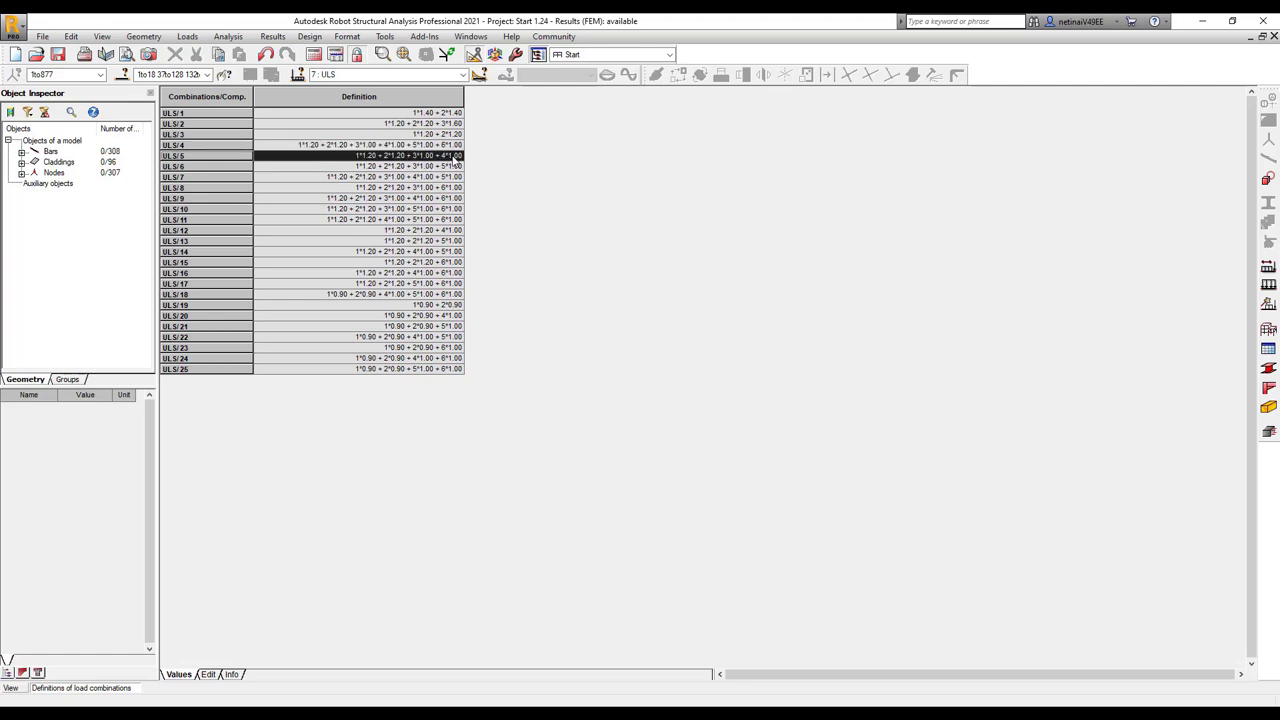
pyautogui.click(215, 165)
pyautogui.click(212, 176)
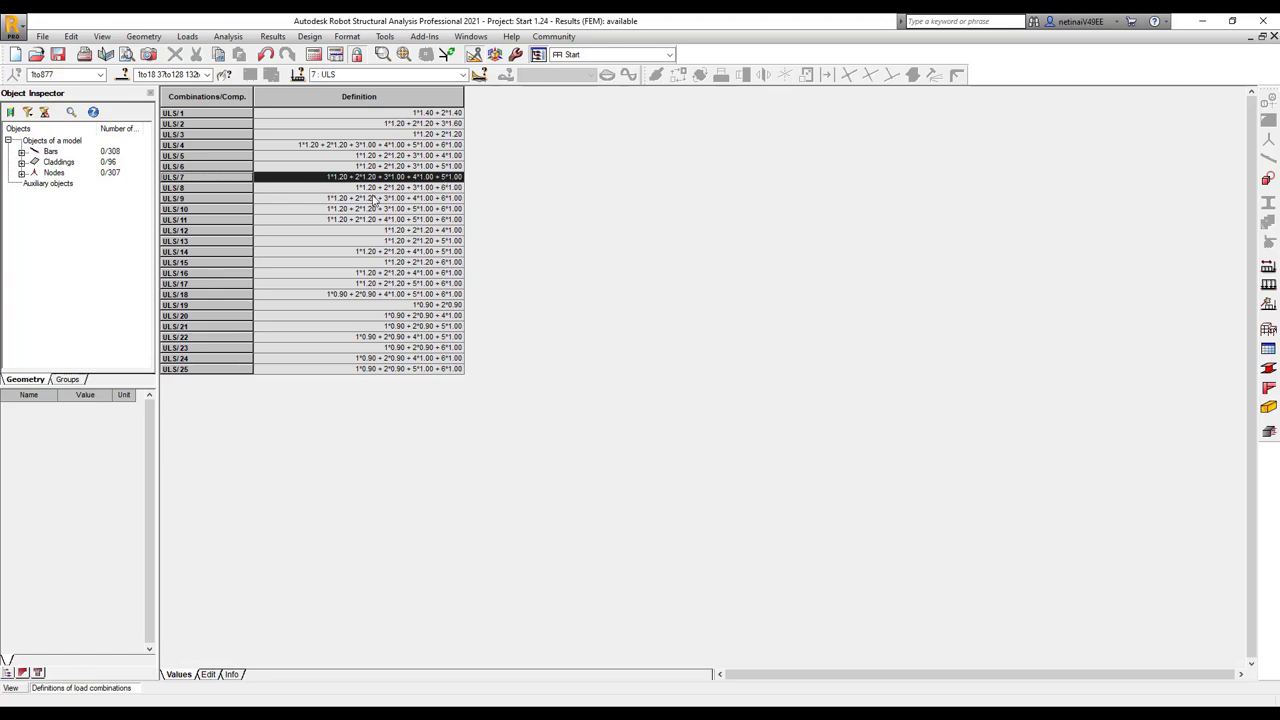
pyautogui.click(209, 188)
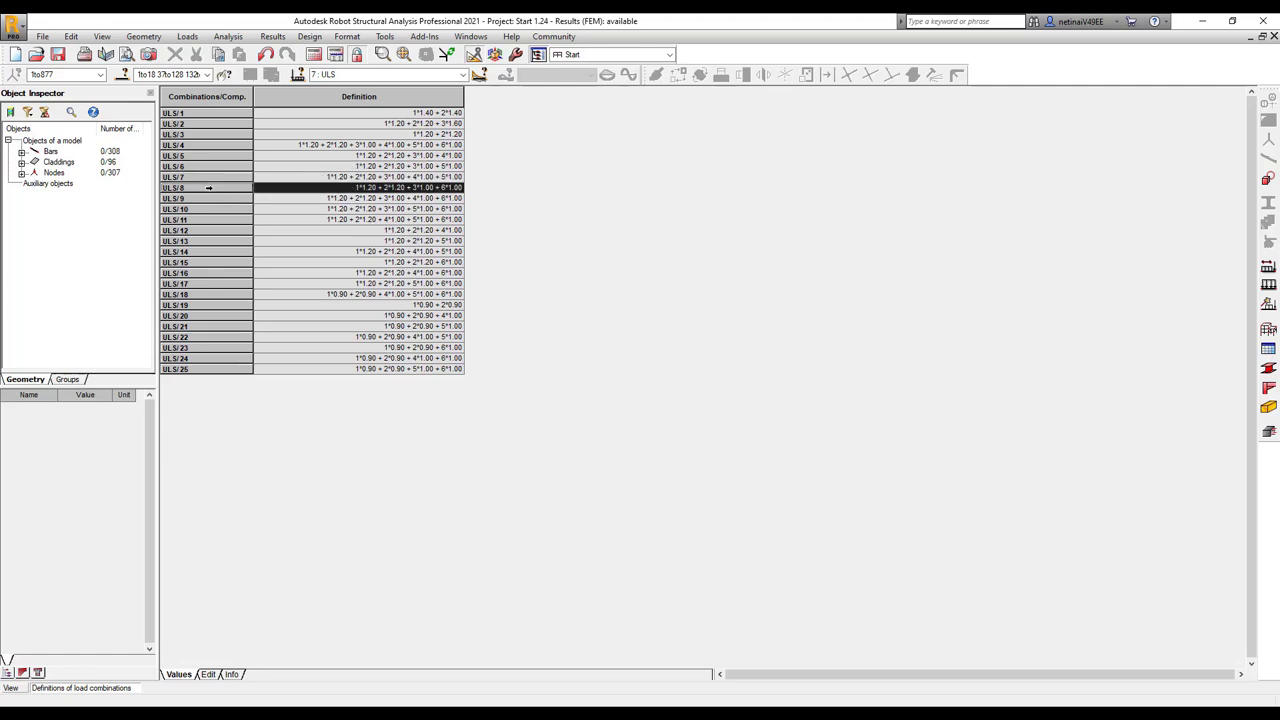
pyautogui.click(209, 197)
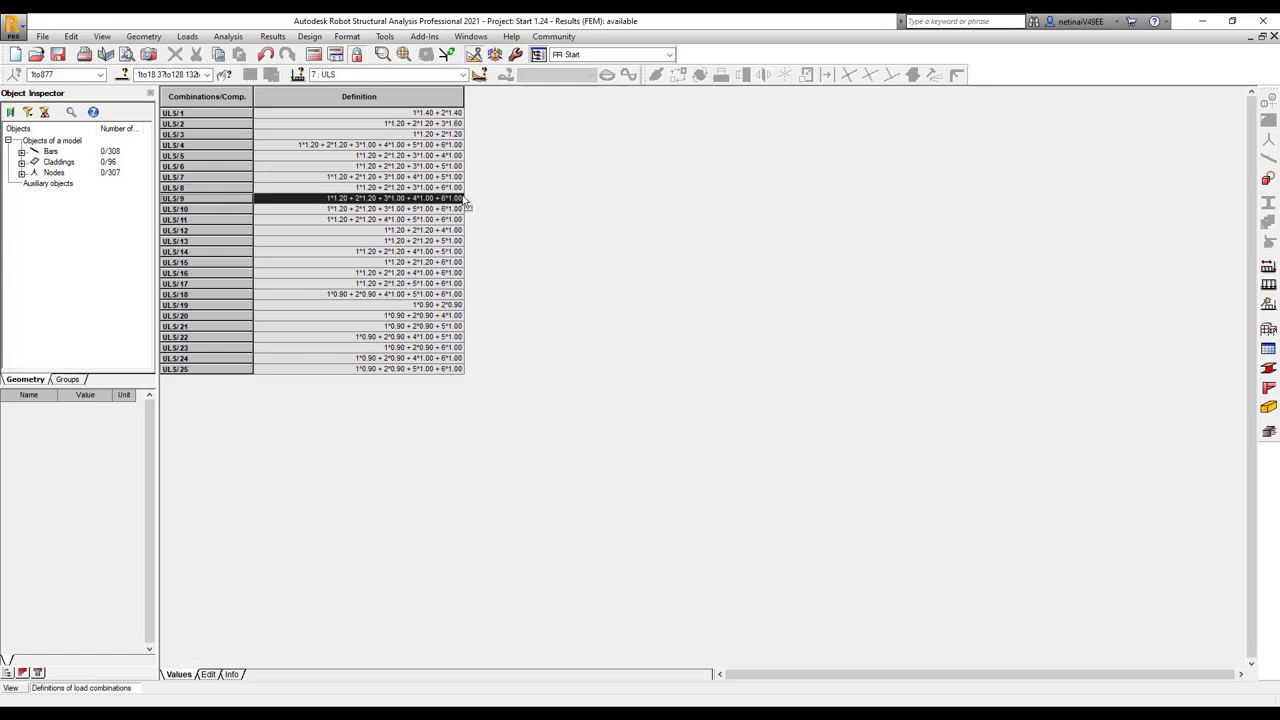
pyautogui.click(227, 210)
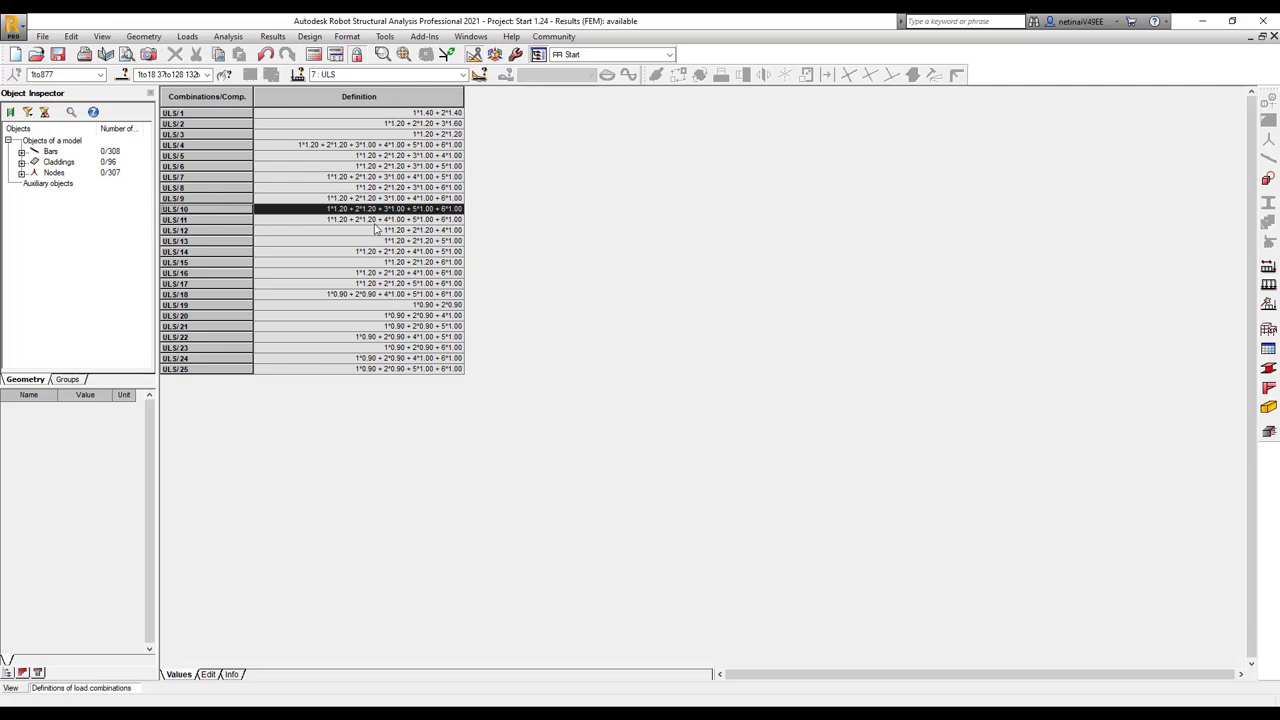
# Step: Compare ULS/11 with ULS/4, clear the selection, and switch the table to Edit layout
pyautogui.click(225, 219)
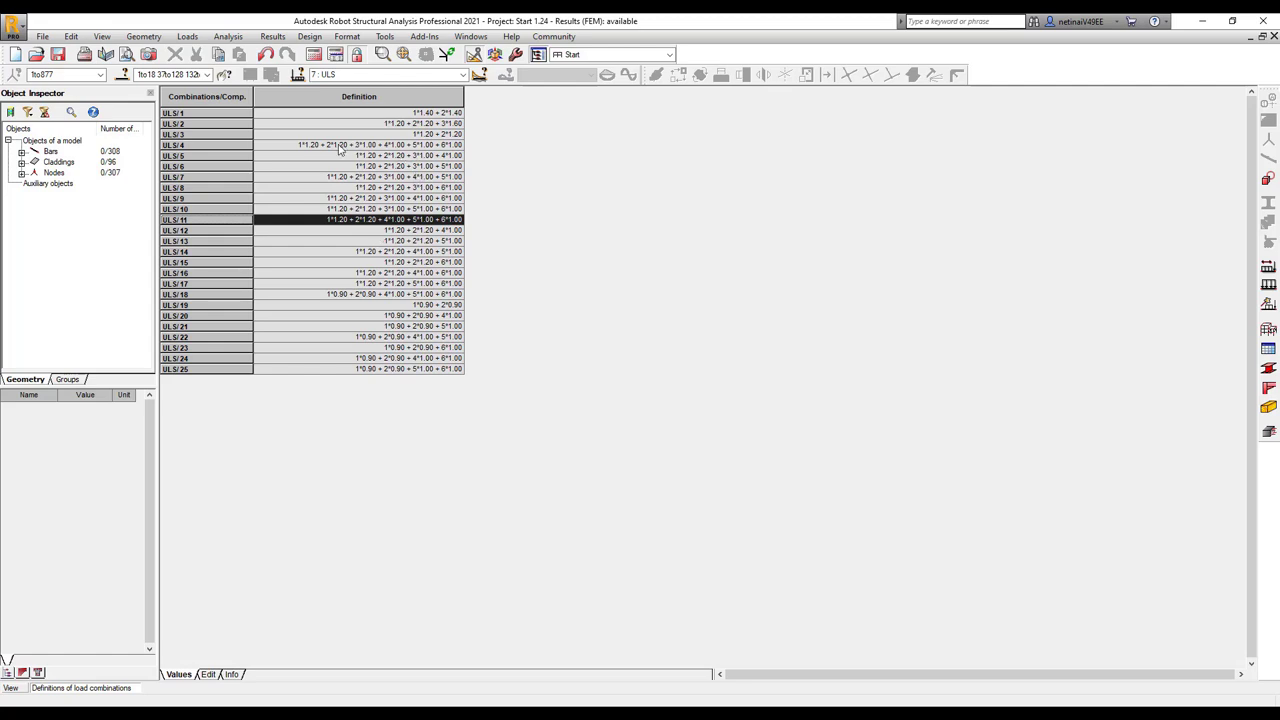
pyautogui.keyDown('ctrl'); pyautogui.click(196, 146); pyautogui.keyUp('ctrl')
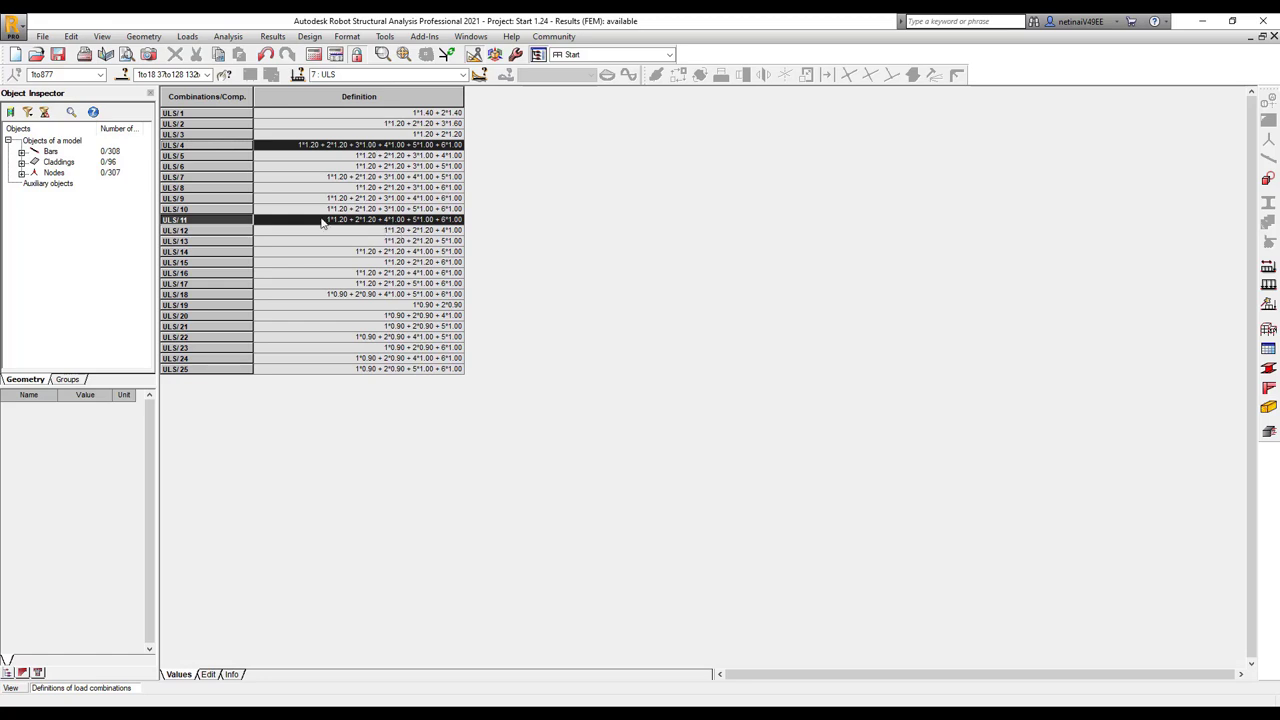
pyautogui.click(220, 218)
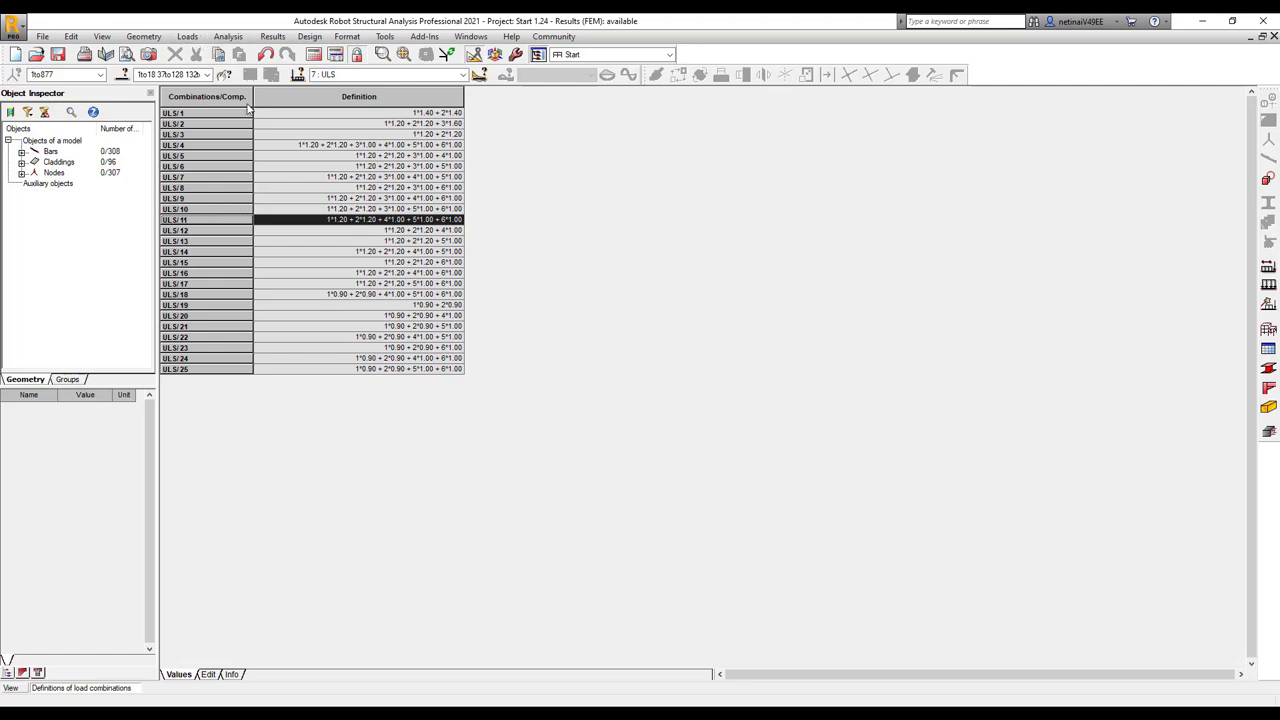
pyautogui.click(404, 188)
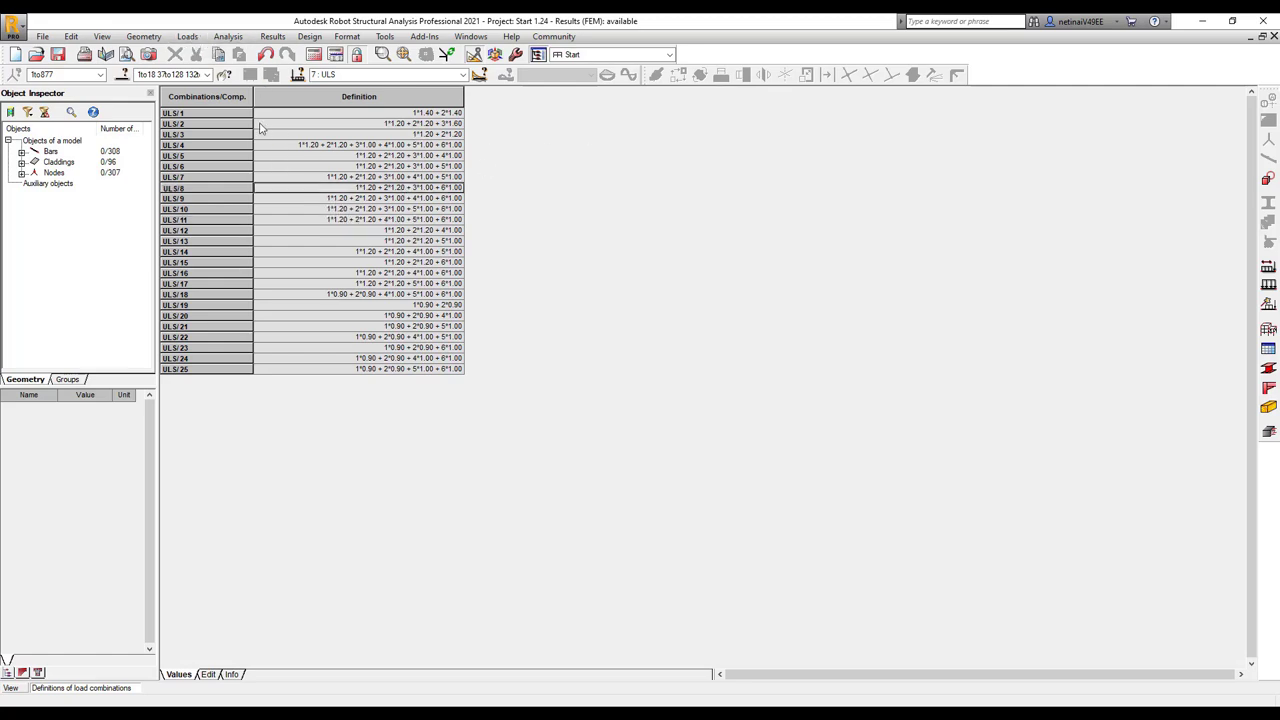
pyautogui.click(207, 674)
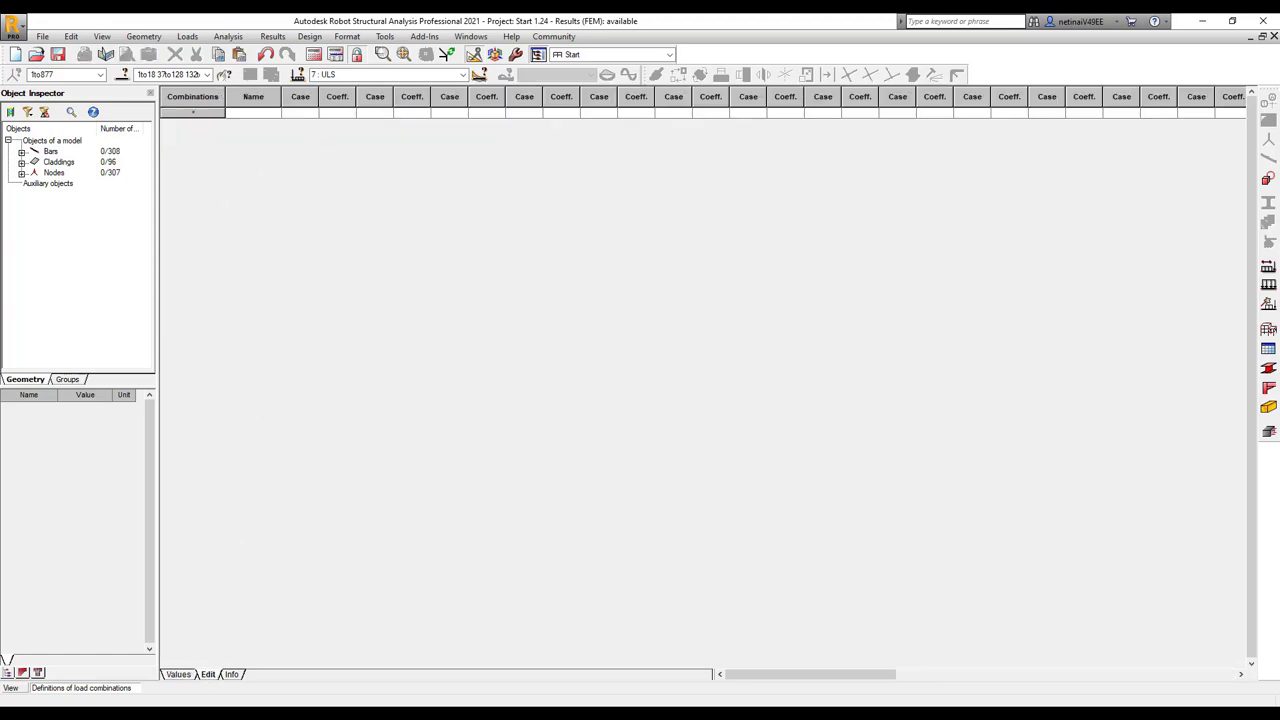
# Step: Cycle the combinations table through its Info and Edit layouts, ending on the Values definitions list
pyautogui.click(233, 675)
pyautogui.click(209, 675)
pyautogui.click(180, 675)
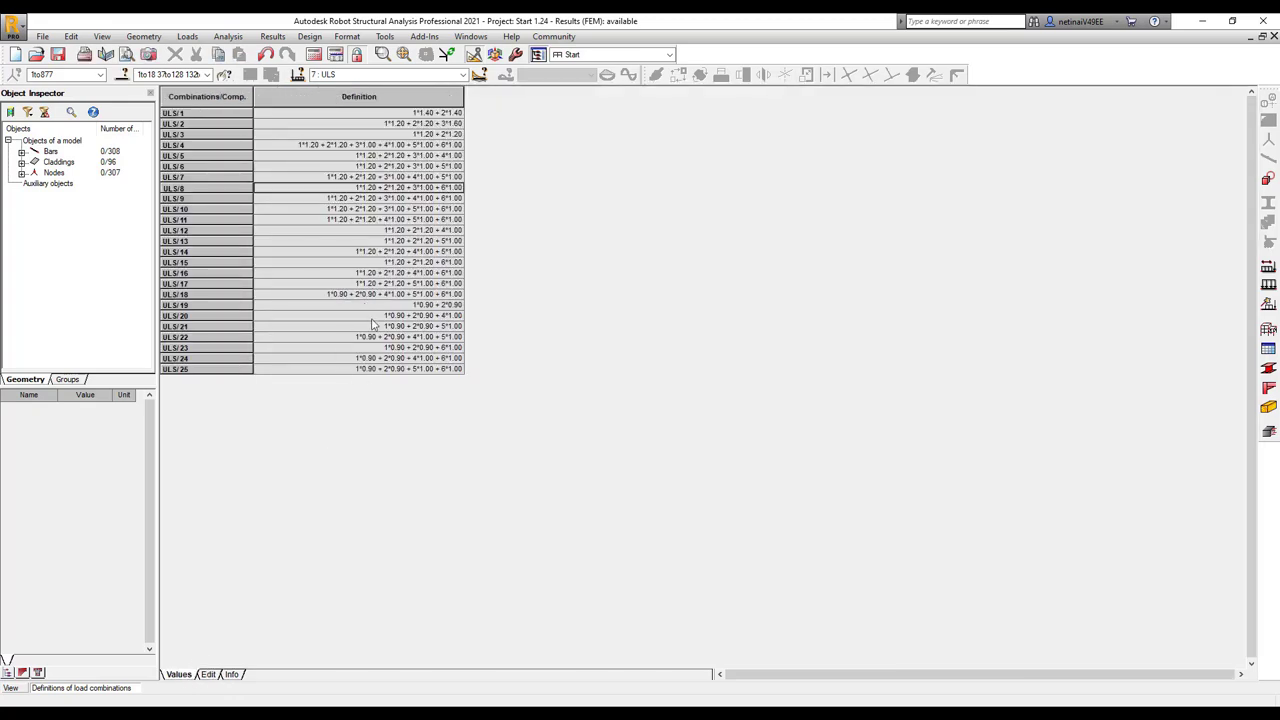
pyautogui.click(187, 36)
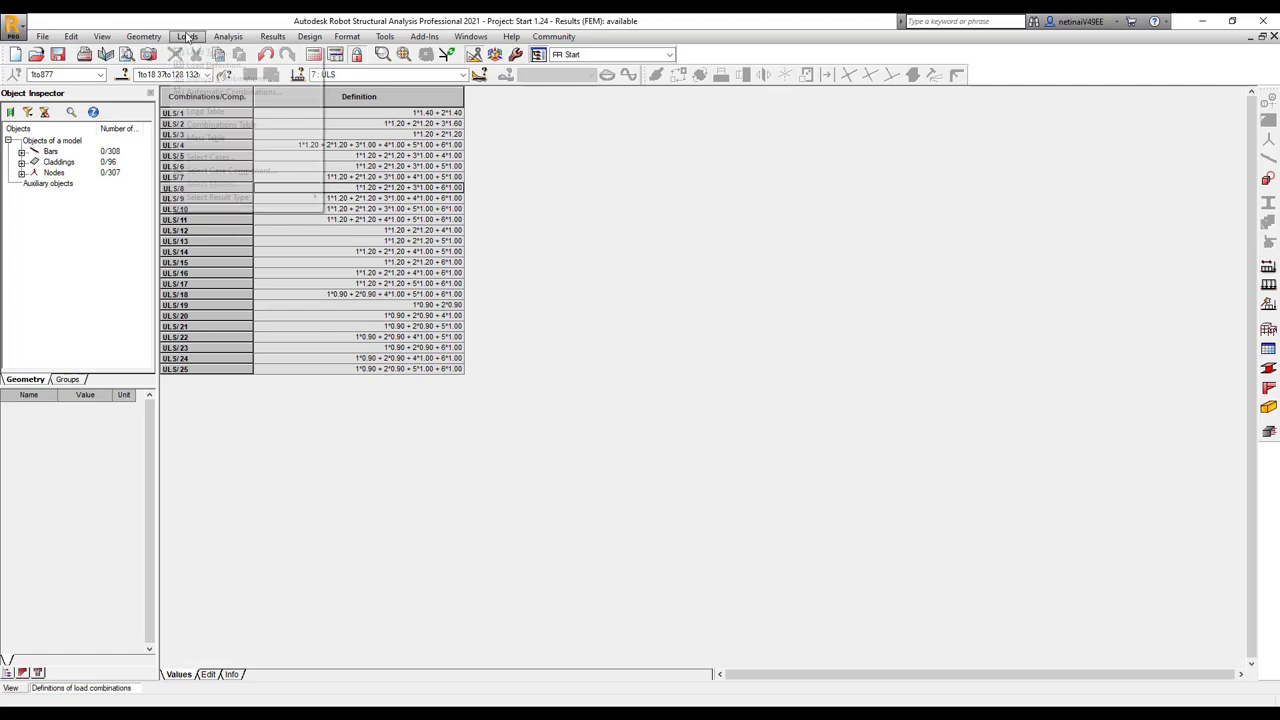
# Step: Delete the automatic code combinations with None / Delete, then reopen the now-empty Combination Table
pyautogui.click(216, 92)
pyautogui.click(545, 307)
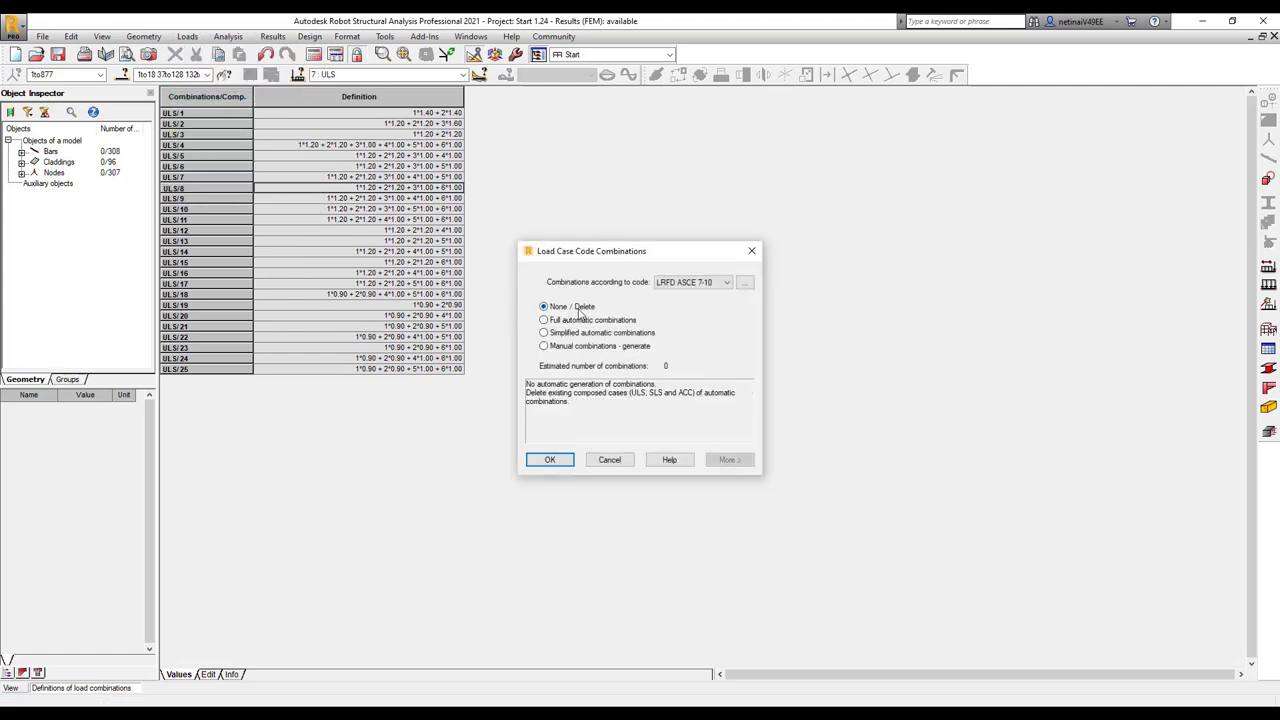
pyautogui.click(546, 459)
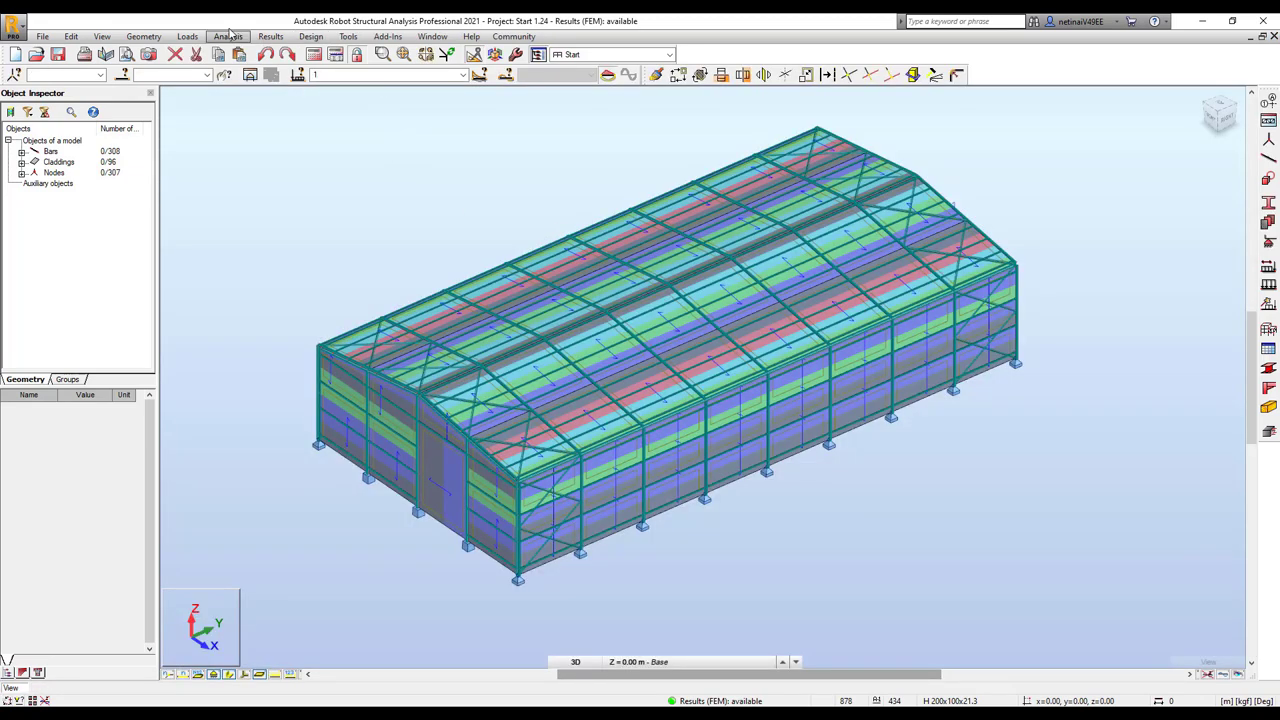
pyautogui.click(178, 37)
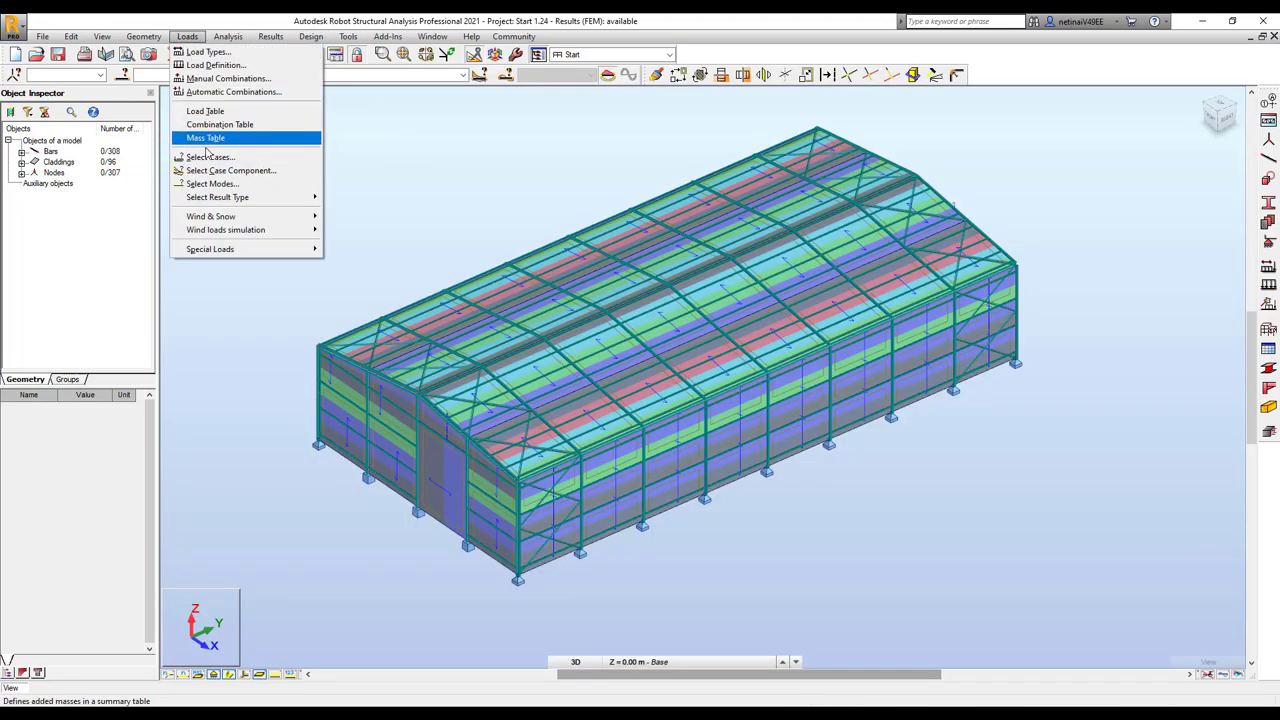
pyautogui.click(246, 126)
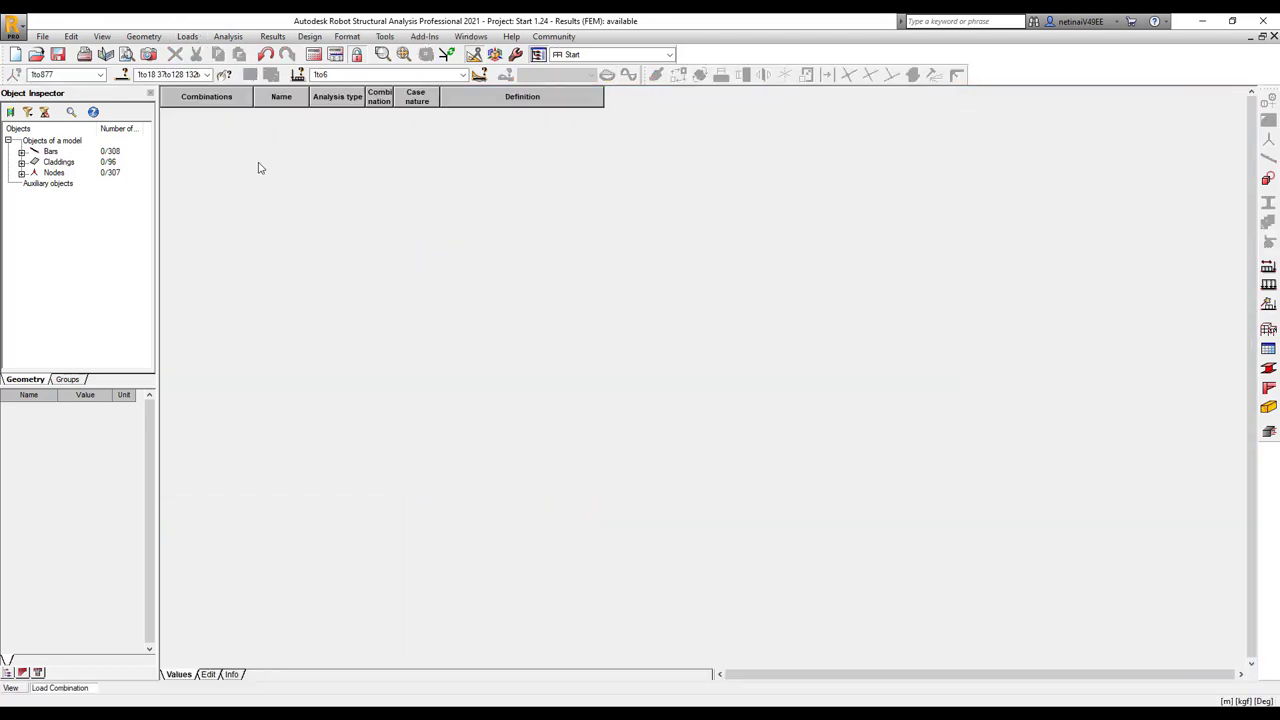
# Step: Choose Full automatic combinations (41 estimated) in Automatic Combinations and open the More settings
pyautogui.click(187, 36)
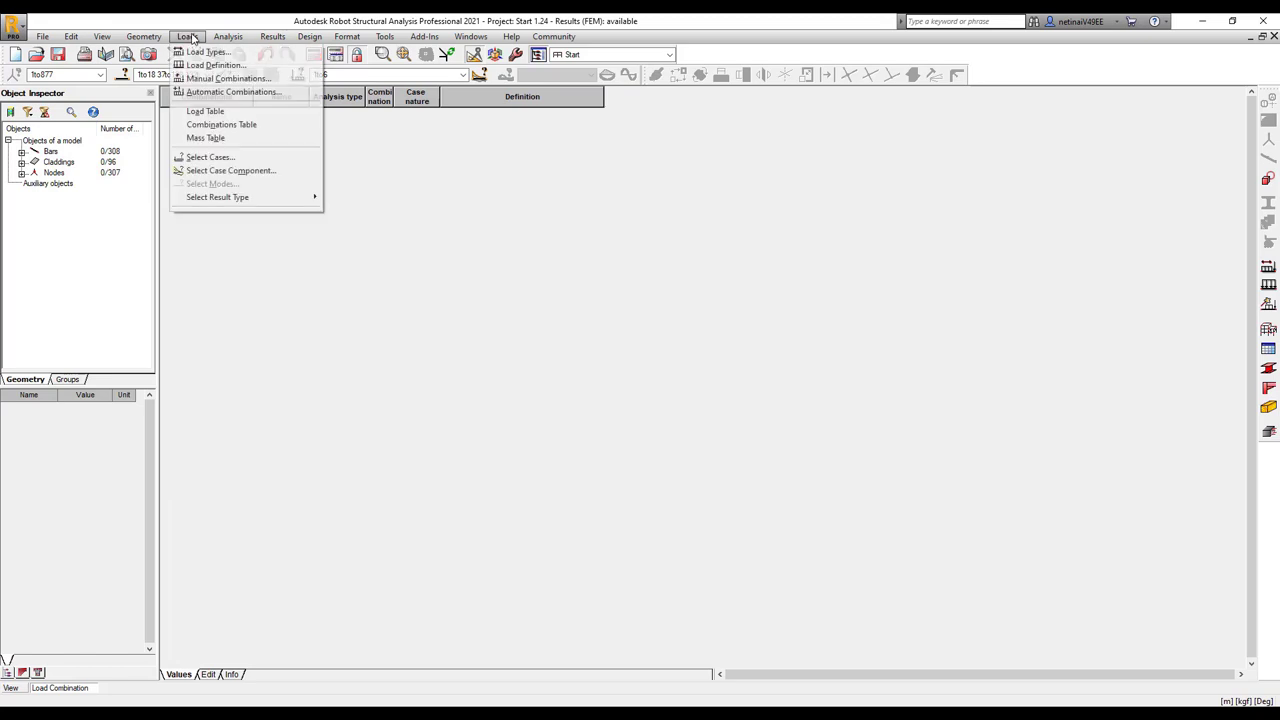
pyautogui.click(233, 91)
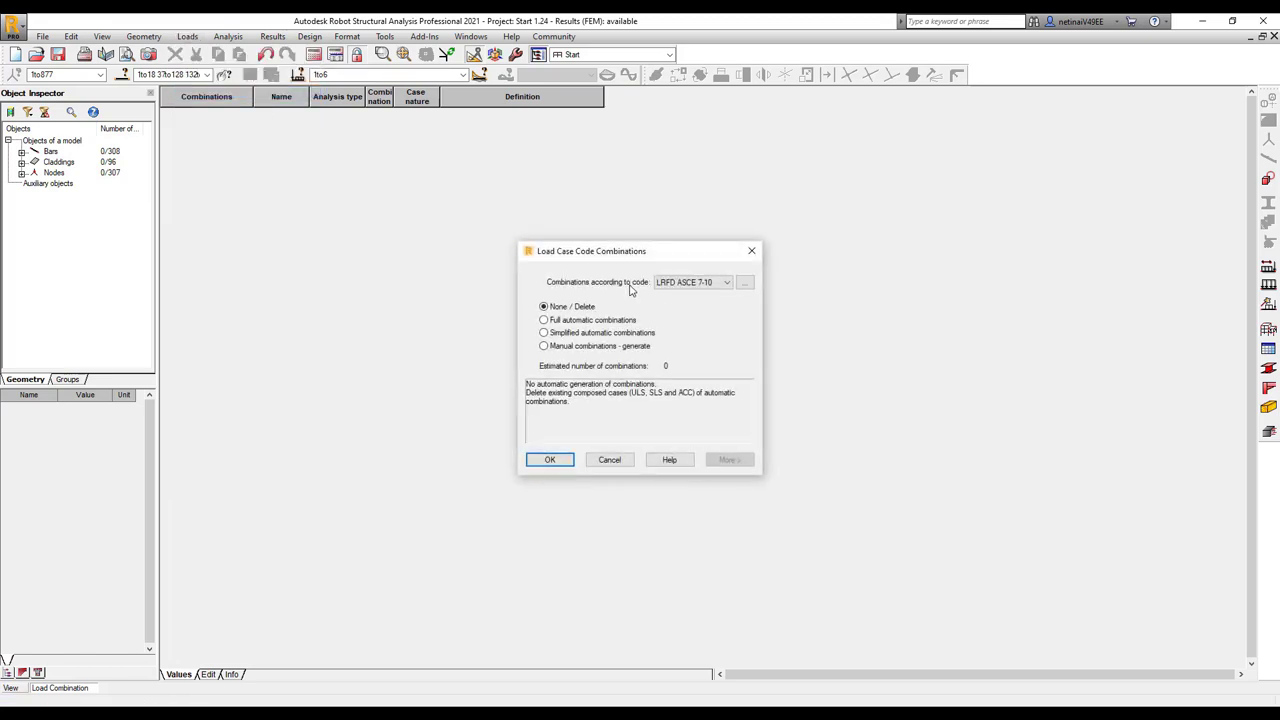
pyautogui.click(557, 322)
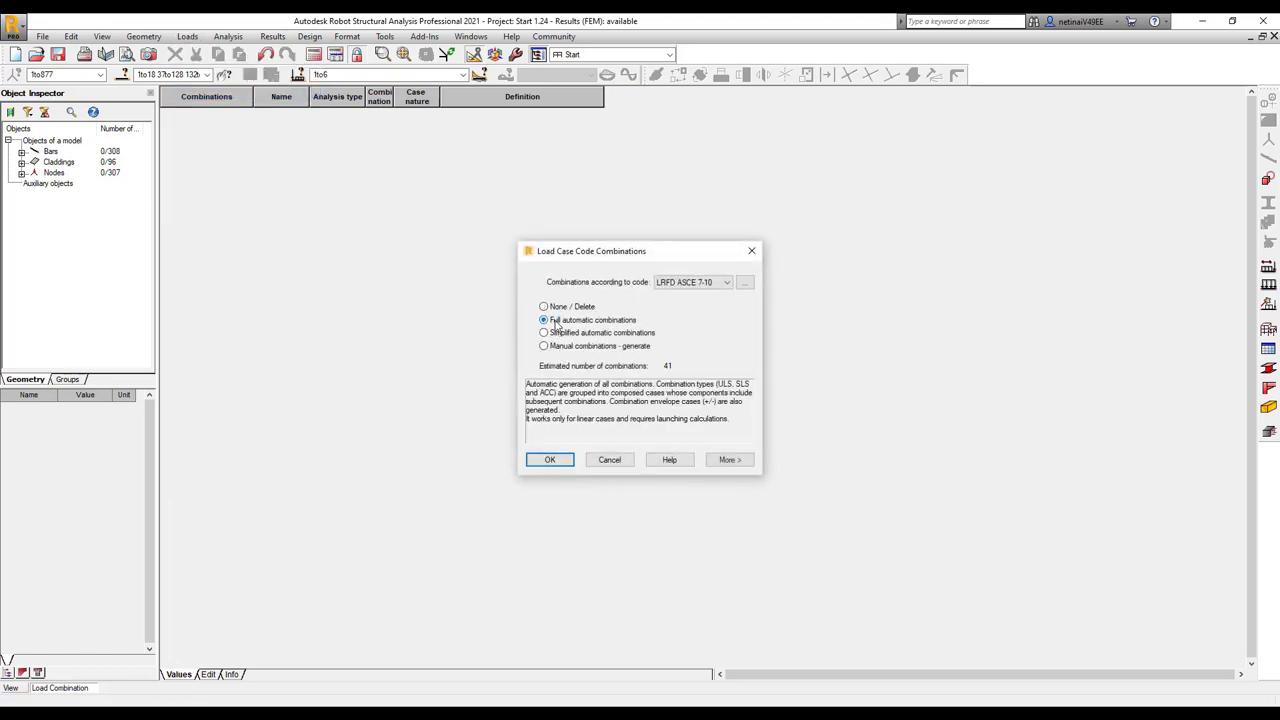
pyautogui.click(729, 459)
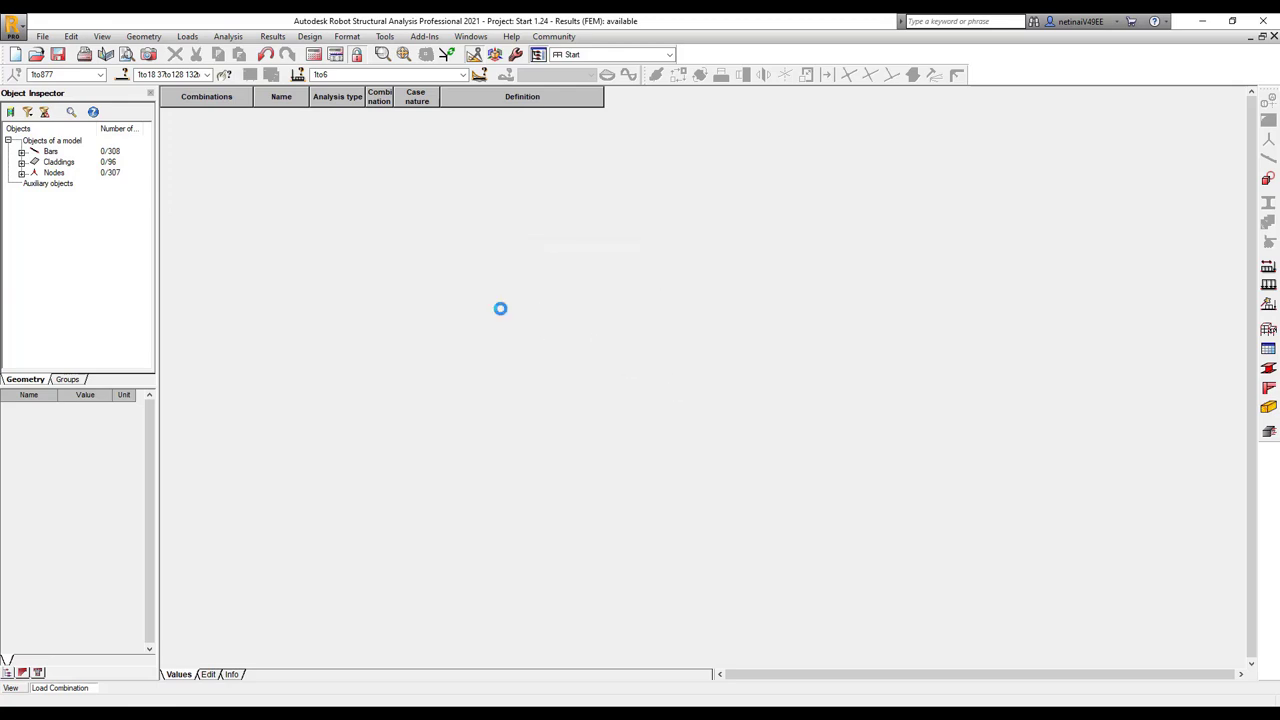
# Step: Review the load case groups and relations for the live and wind load natures
pyautogui.click(596, 281)
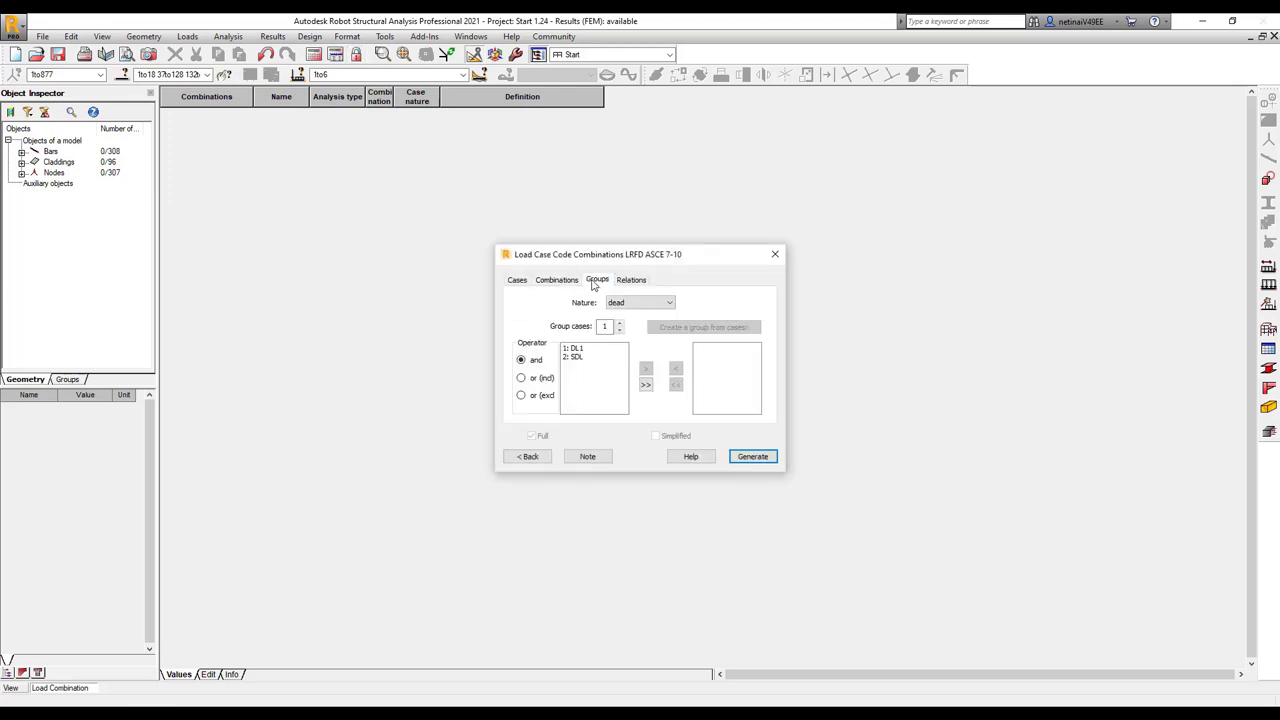
pyautogui.click(630, 281)
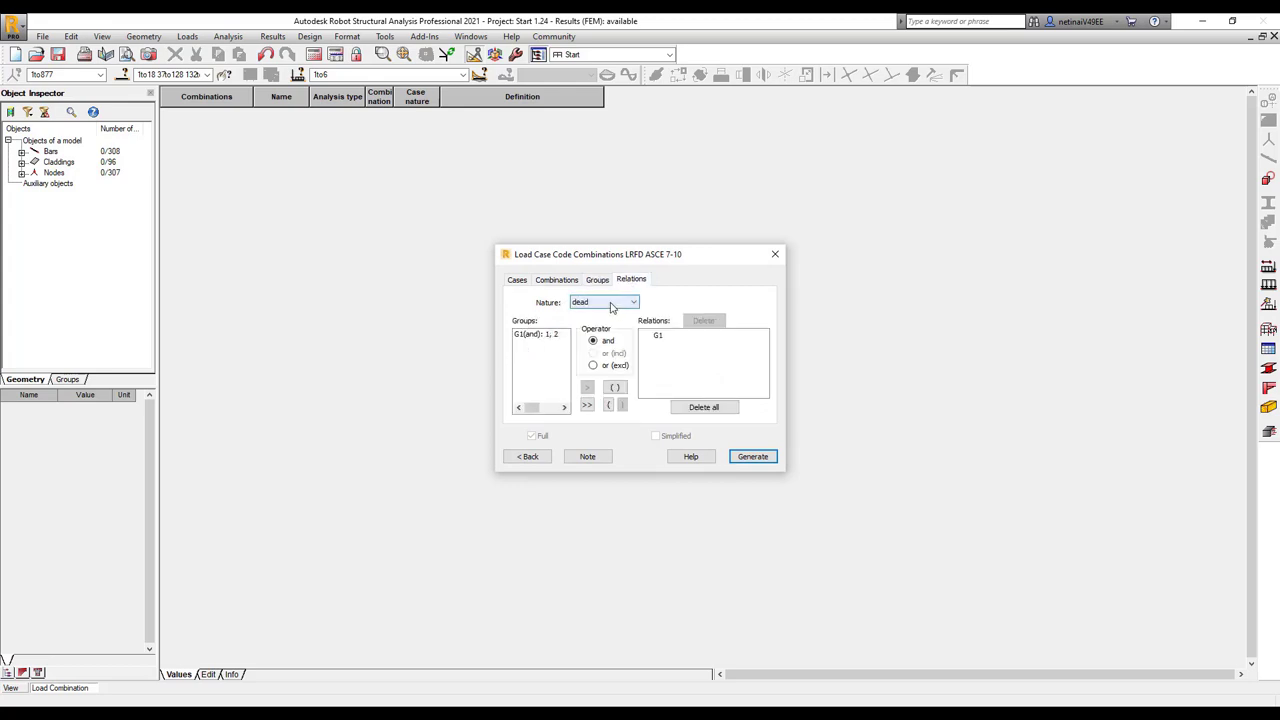
pyautogui.click(611, 302)
pyautogui.click(588, 323)
pyautogui.click(602, 302)
pyautogui.click(590, 331)
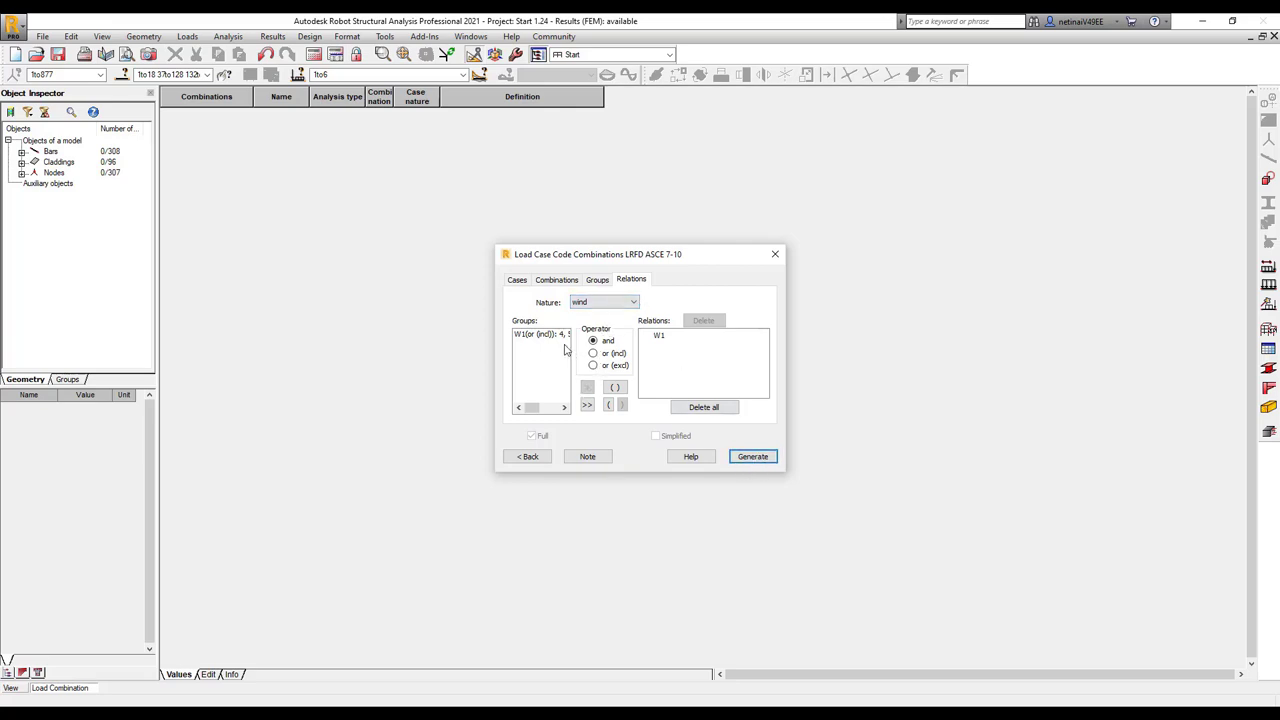
# Step: Select the W1 wind group in the relations and generate the LRFD ASCE 7-10 combinations
pyautogui.click(532, 336)
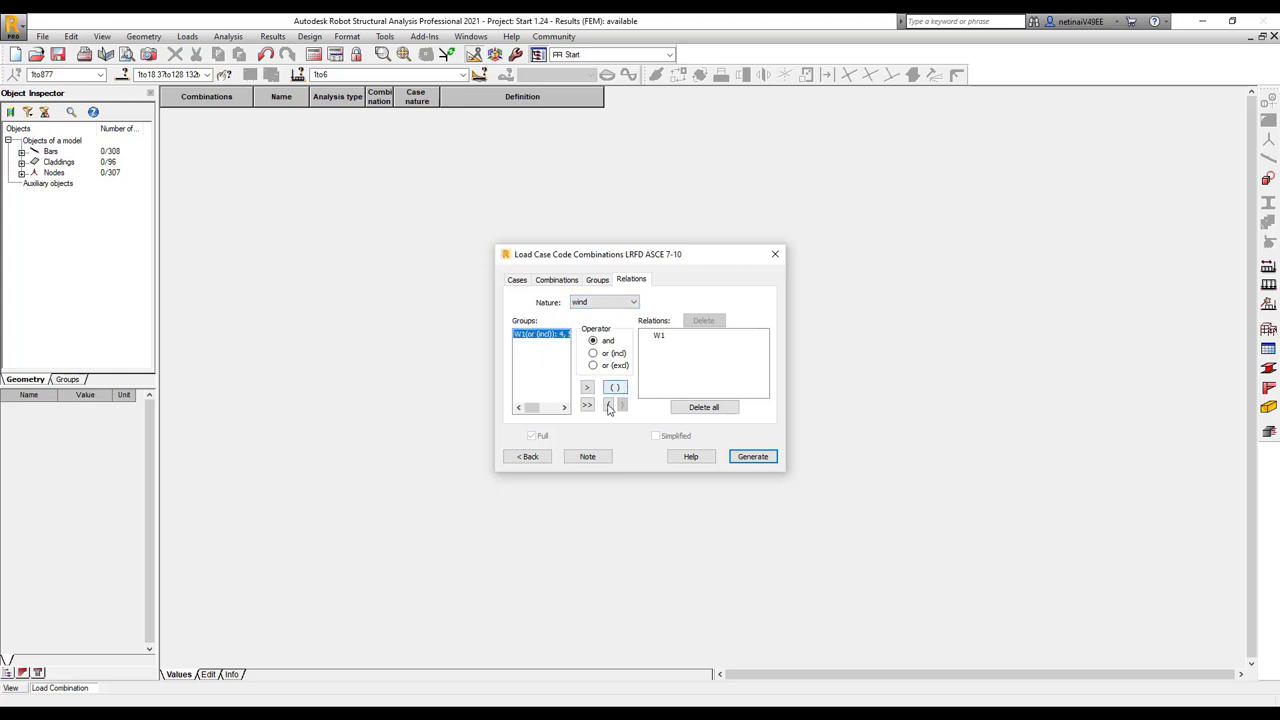
pyautogui.click(604, 305)
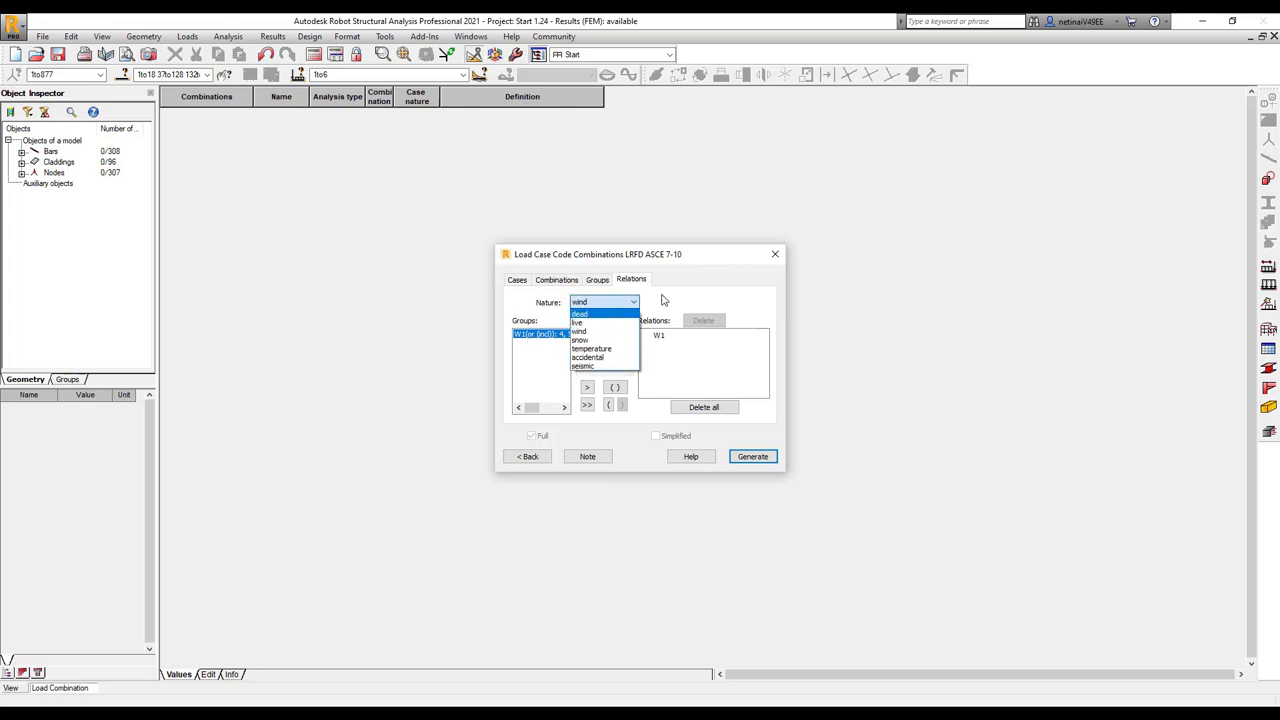
pyautogui.click(617, 305)
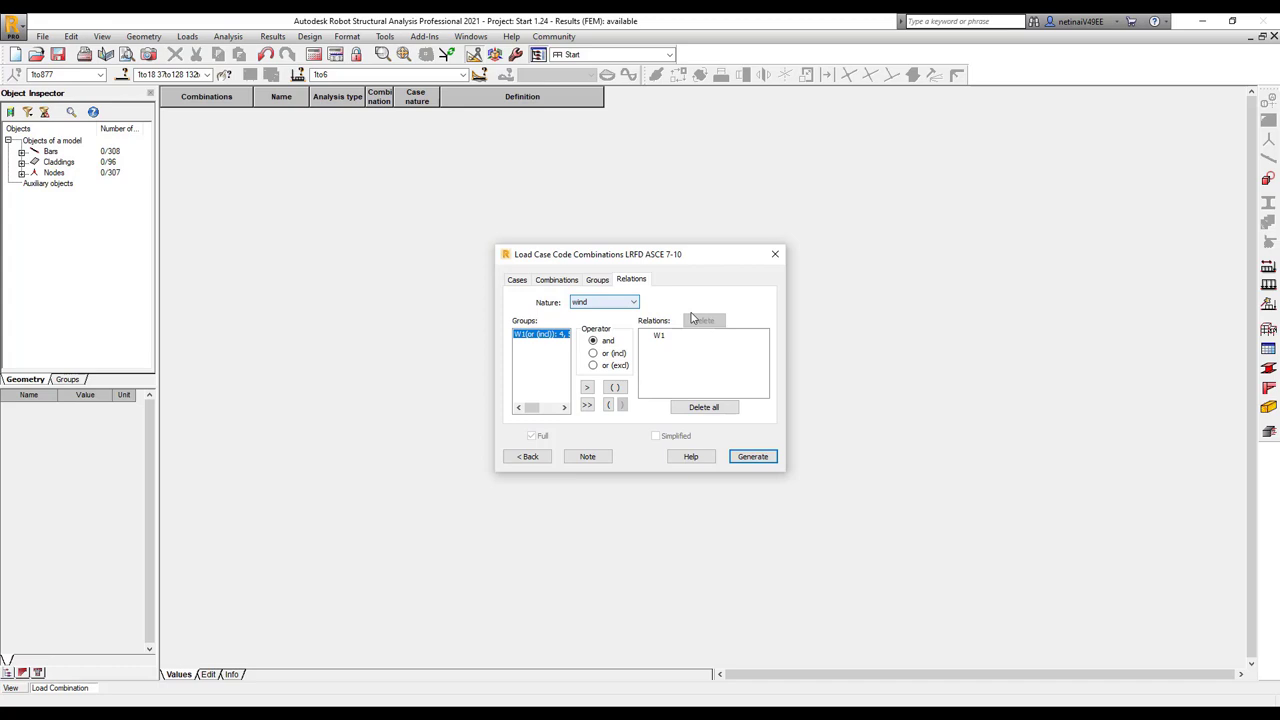
pyautogui.click(753, 457)
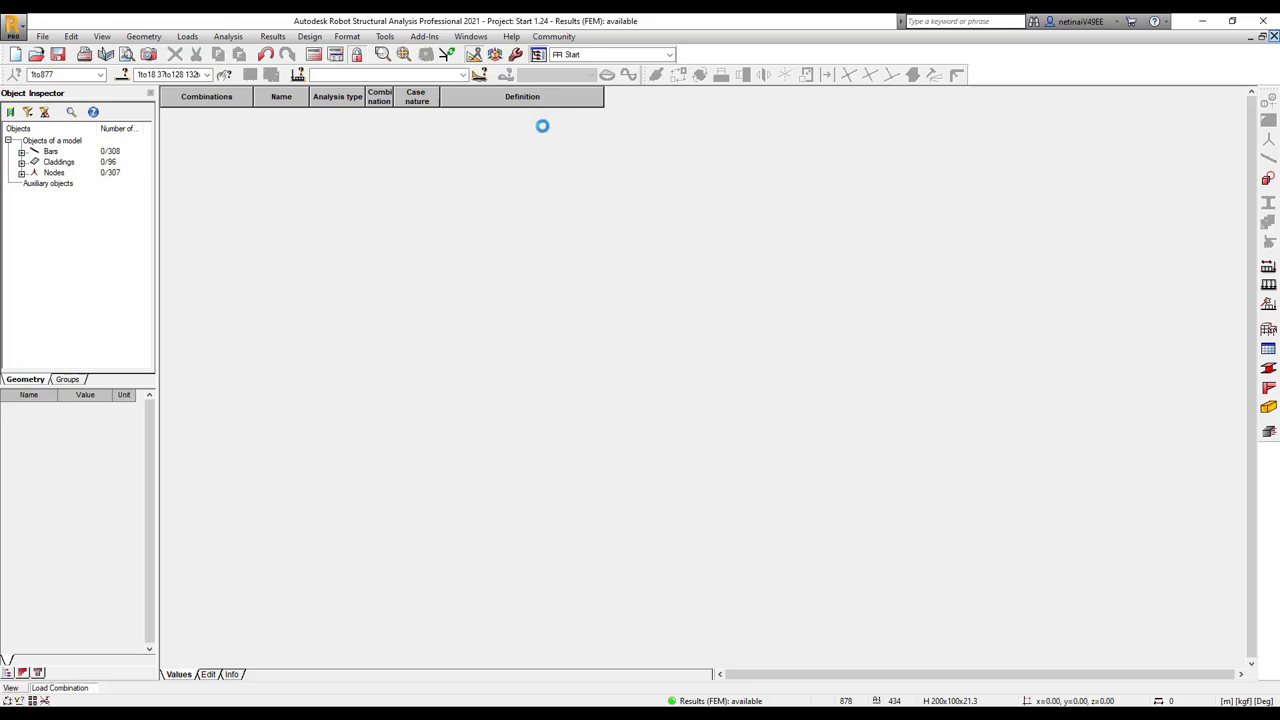
# Step: Close and reopen the Combination Table to load the regenerated combinations
pyautogui.click(1274, 36)
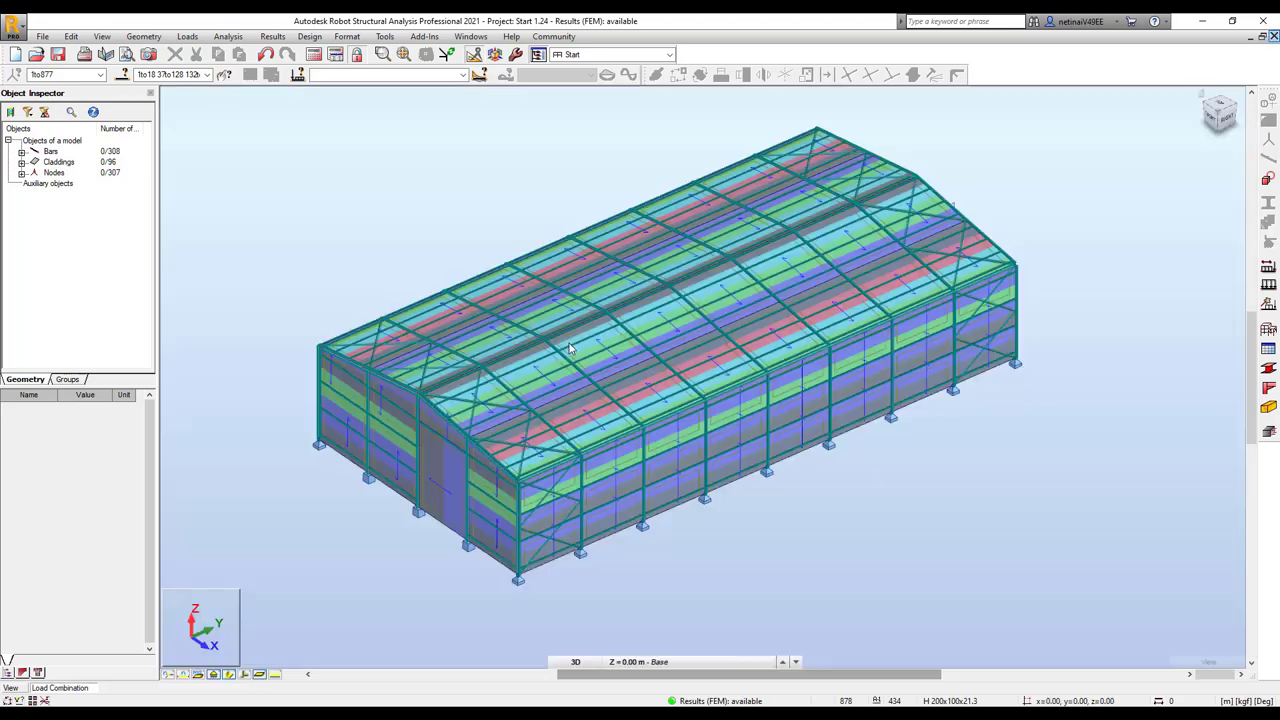
pyautogui.click(187, 36)
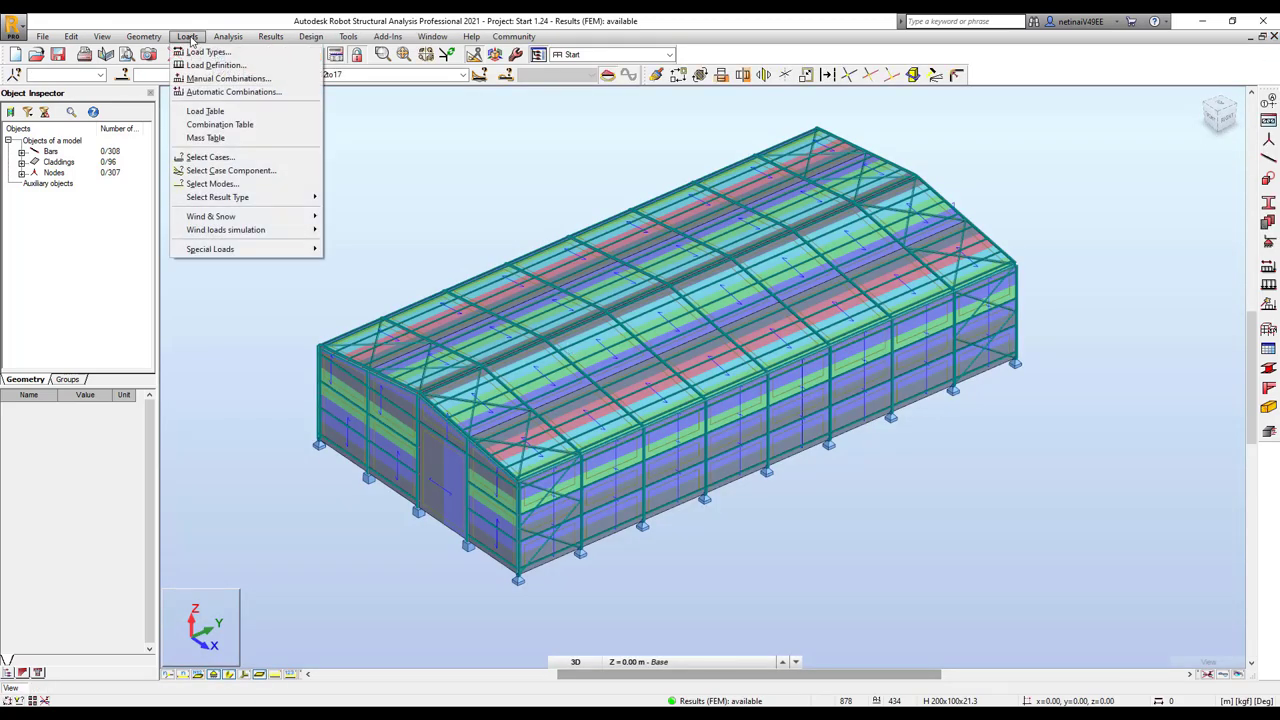
pyautogui.click(228, 128)
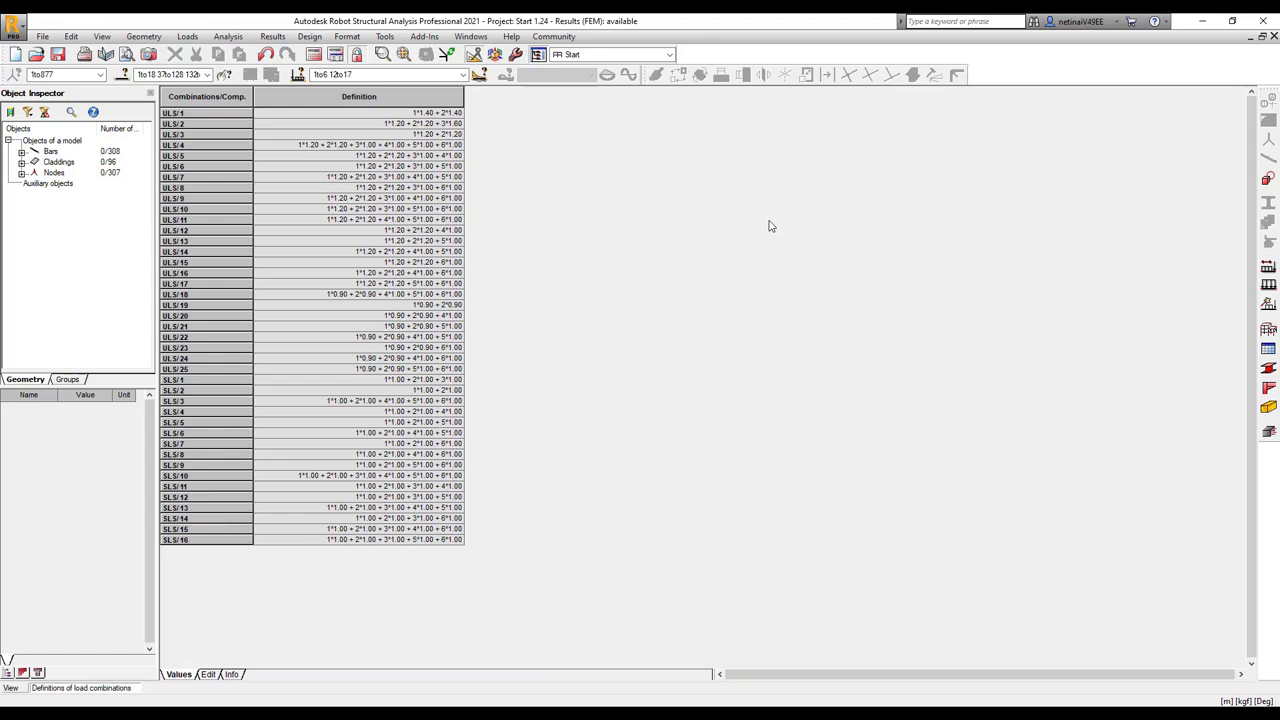
# Step: Filter the table to show 12 : ULS combinations, then 15 : SLS combinations
pyautogui.click(462, 75)
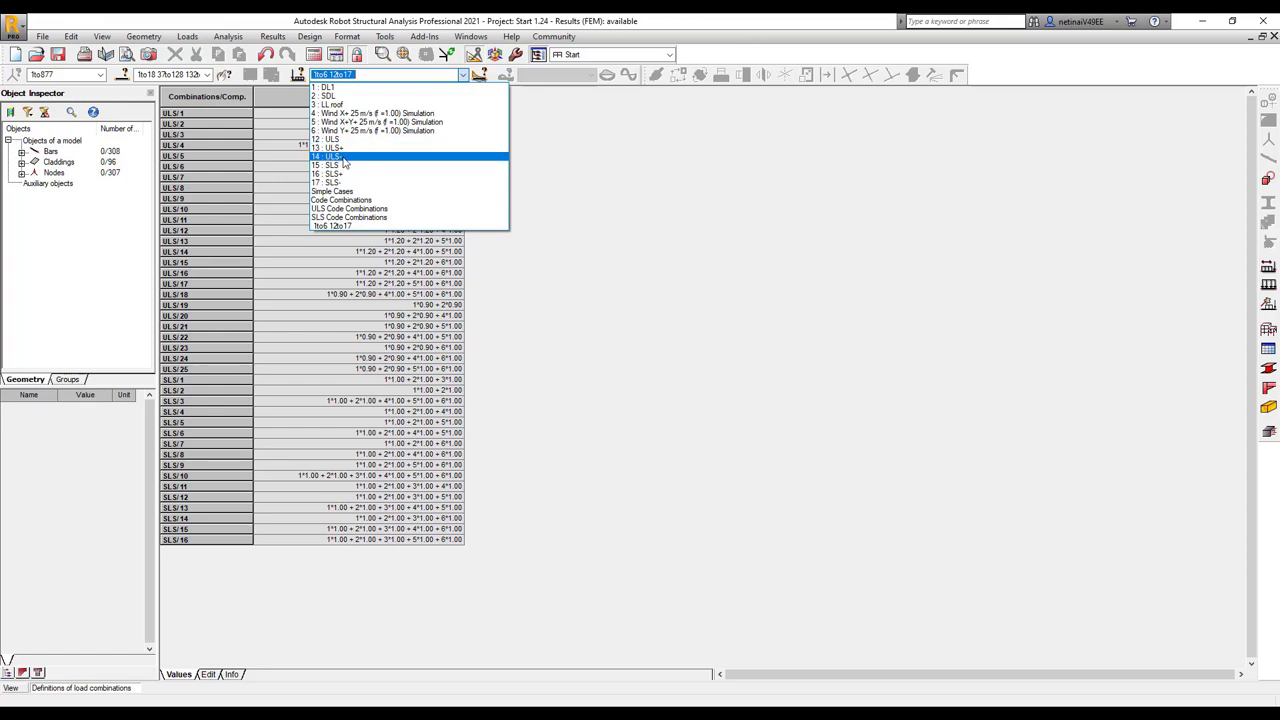
pyautogui.click(335, 139)
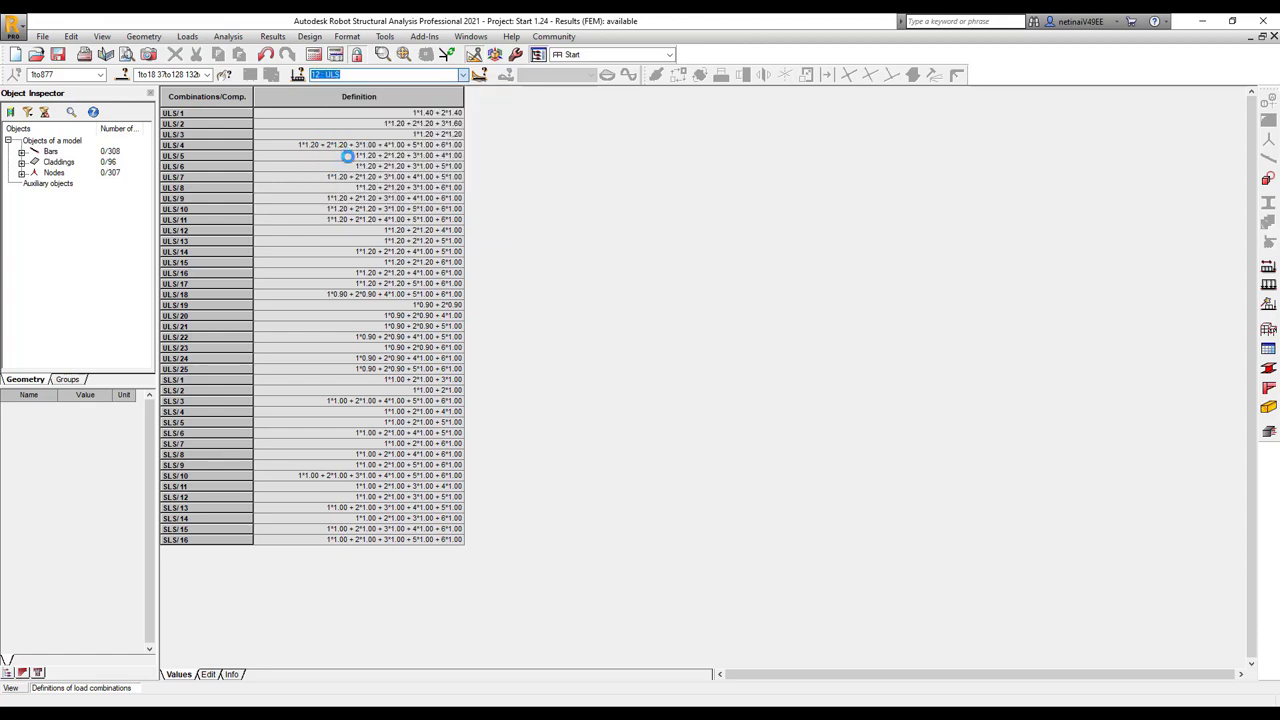
pyautogui.click(463, 75)
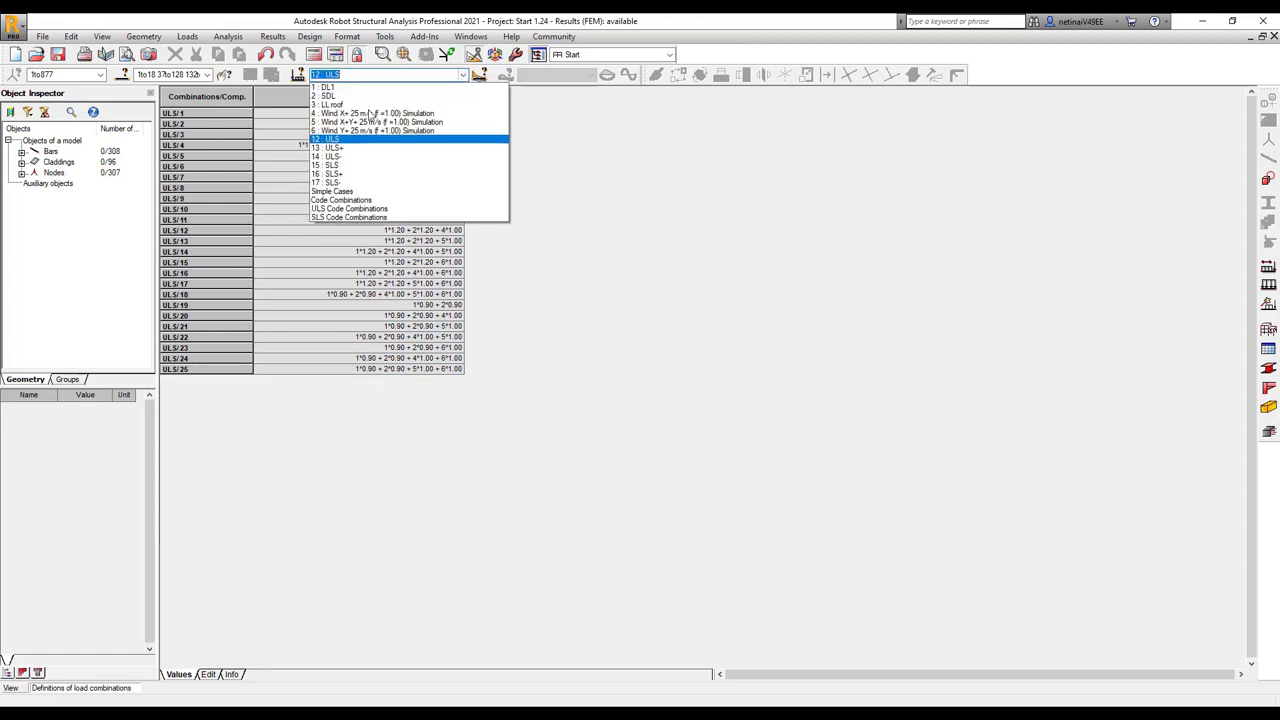
pyautogui.click(348, 166)
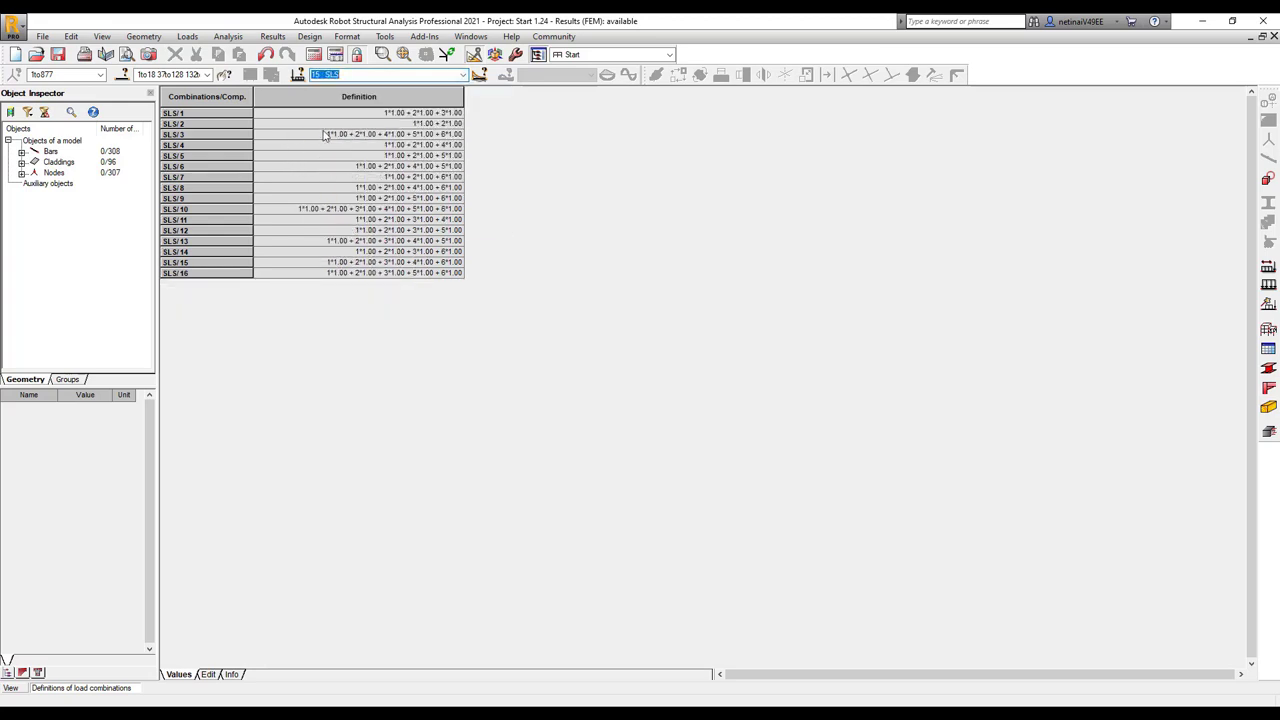
pyautogui.click(463, 75)
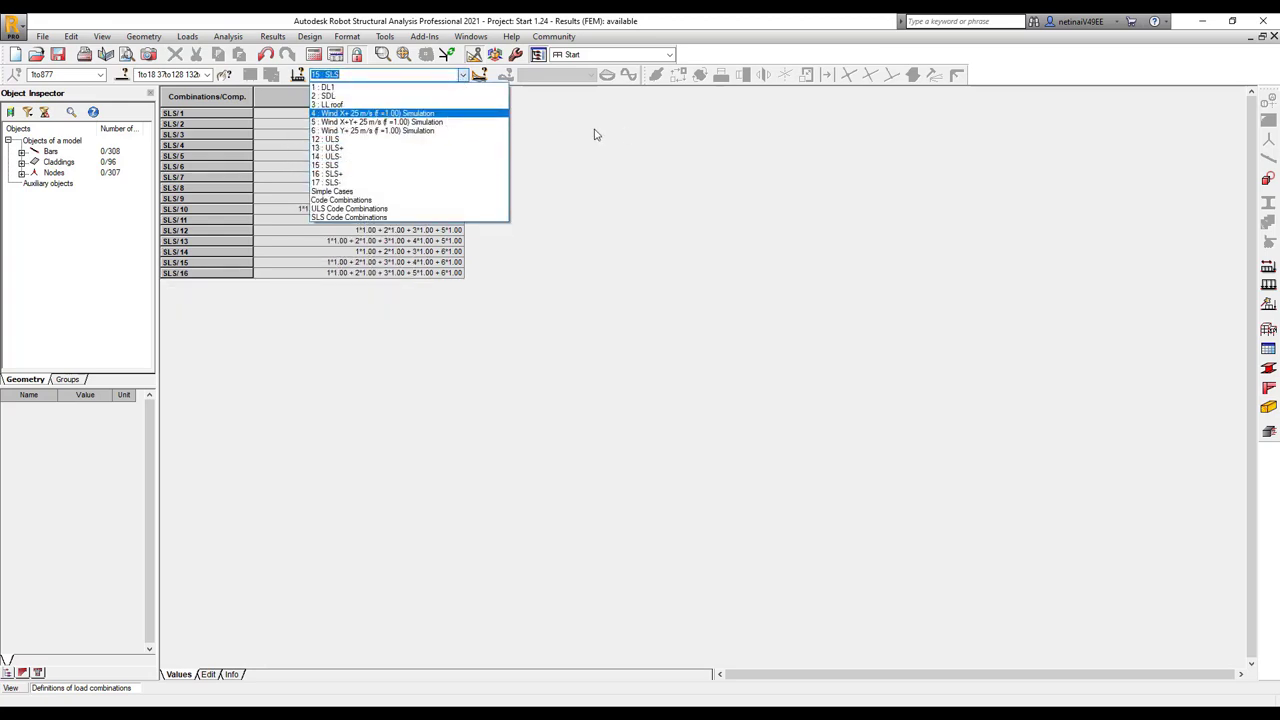
pyautogui.click(870, 155)
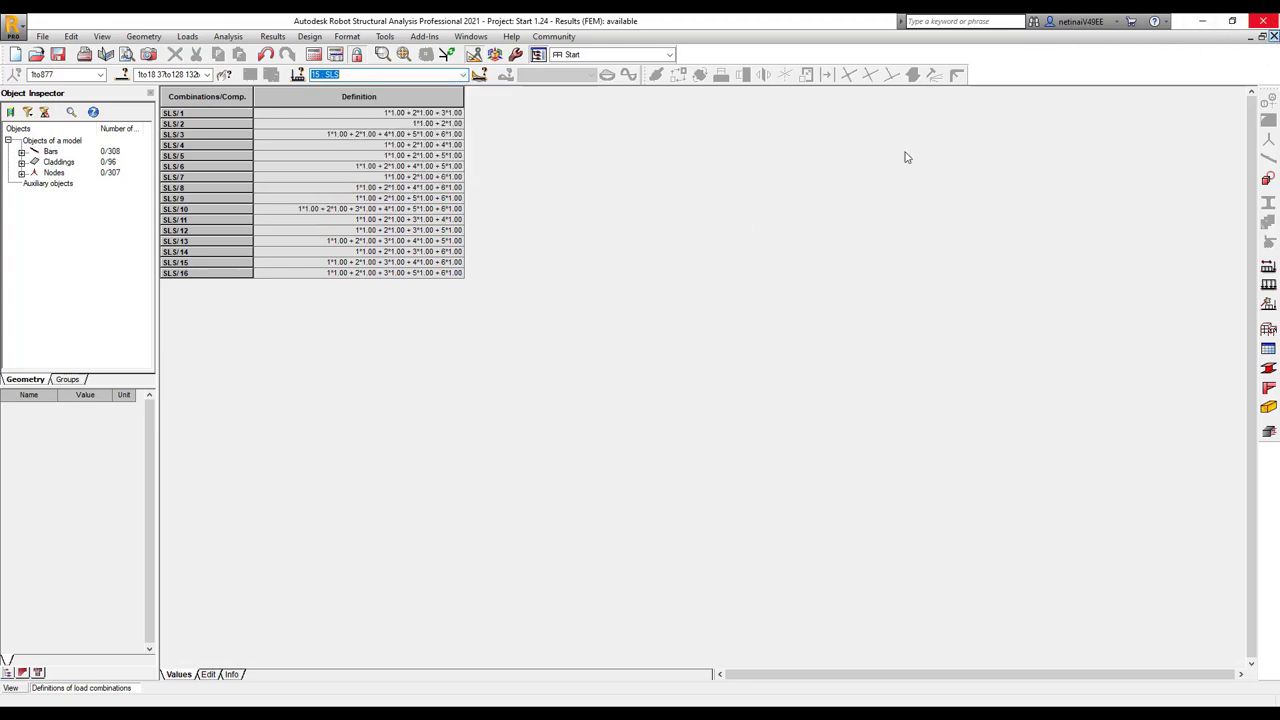